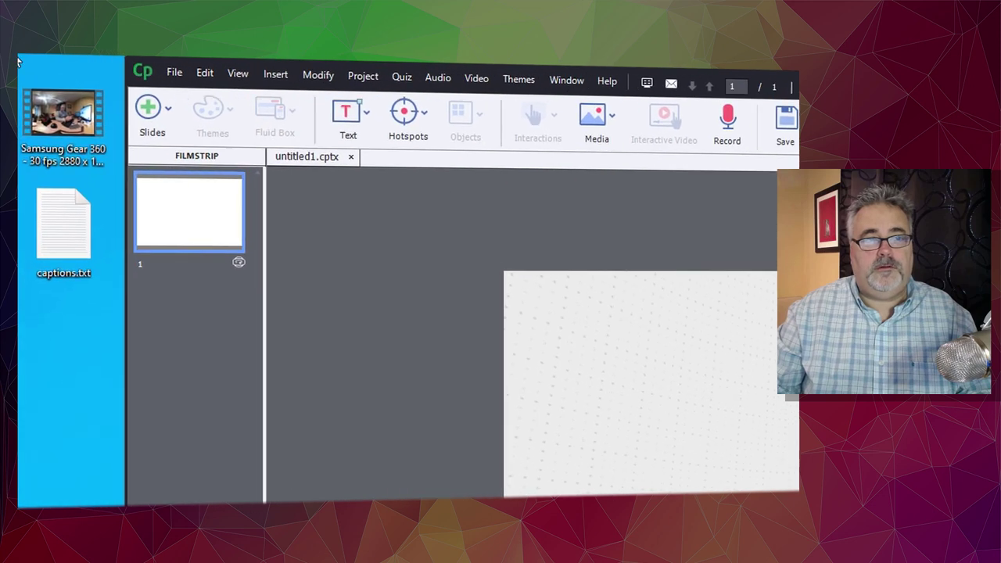
Queue the Samsung Gear 360 mp4 in Media Encoder as an H.264 Match Source - High job
click(76, 126)
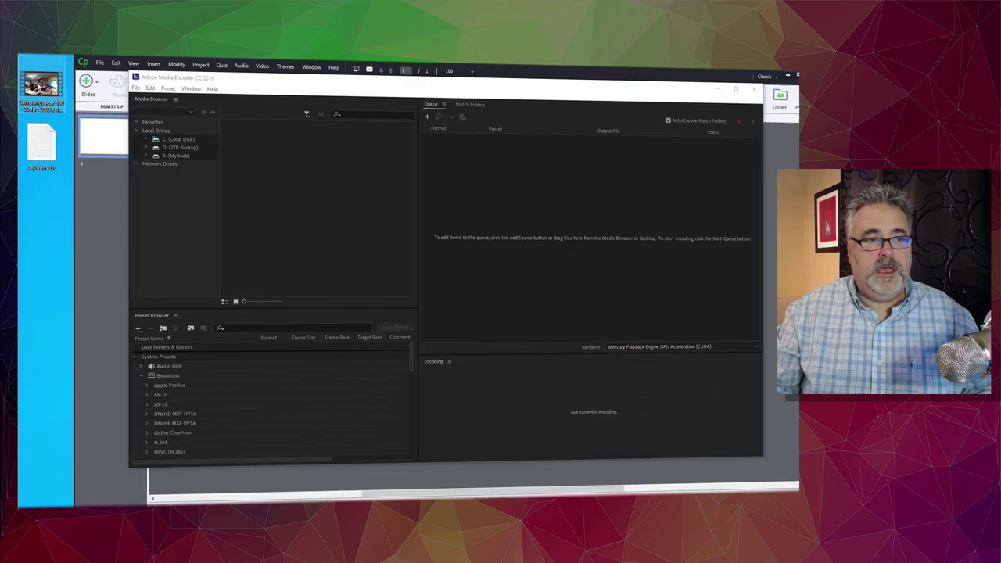
drag(137, 122, 462, 168)
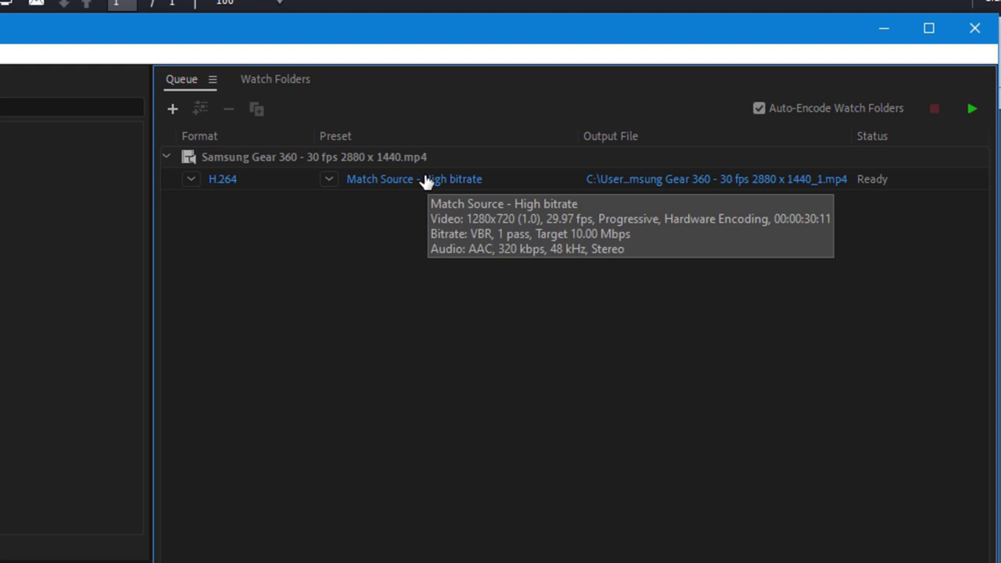
Export the clip's audio as a 48 kHz 16-bit Waveform Audio file, then close Media Encoder
click(426, 182)
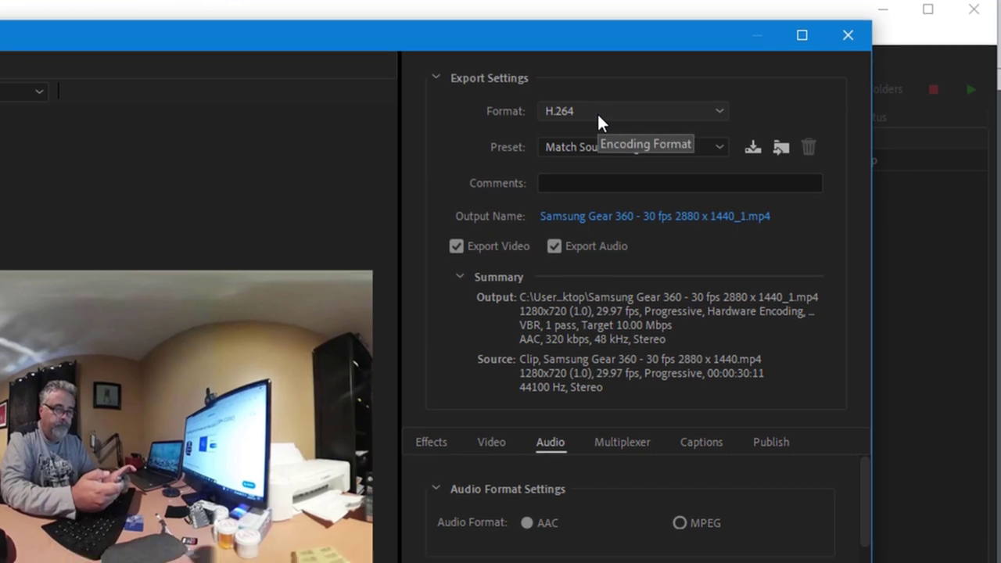
click(599, 131)
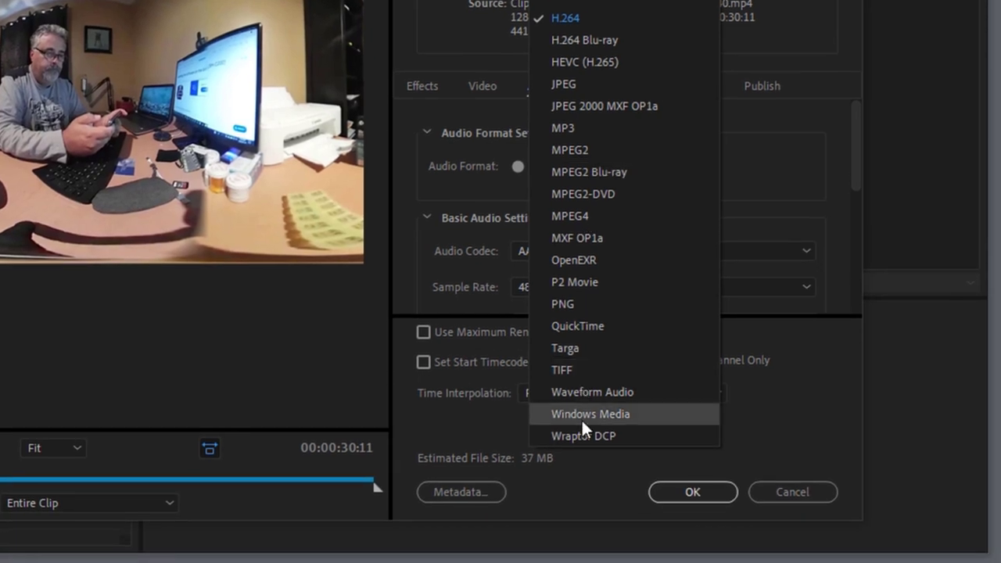
click(588, 393)
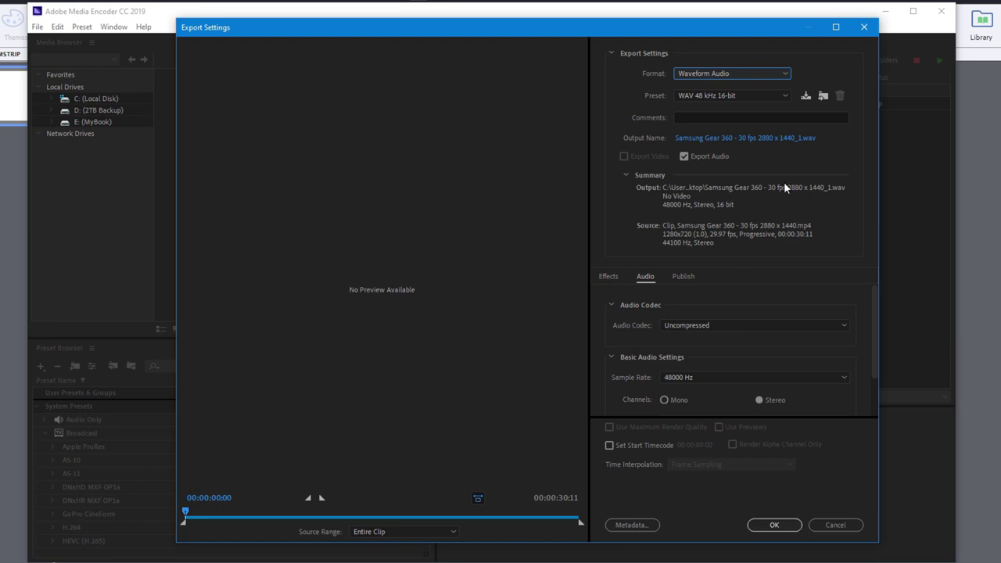
click(775, 525)
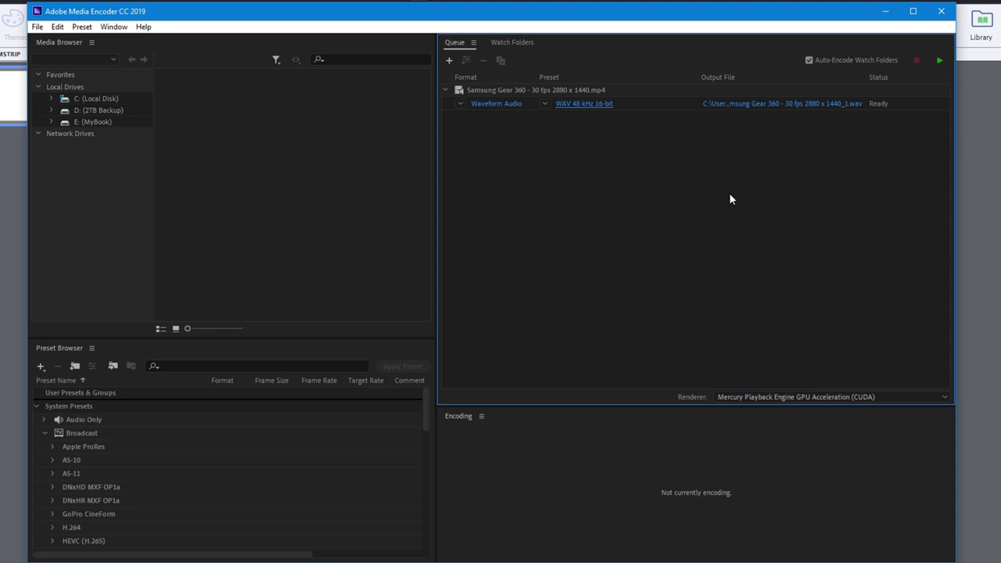
click(939, 62)
click(944, 14)
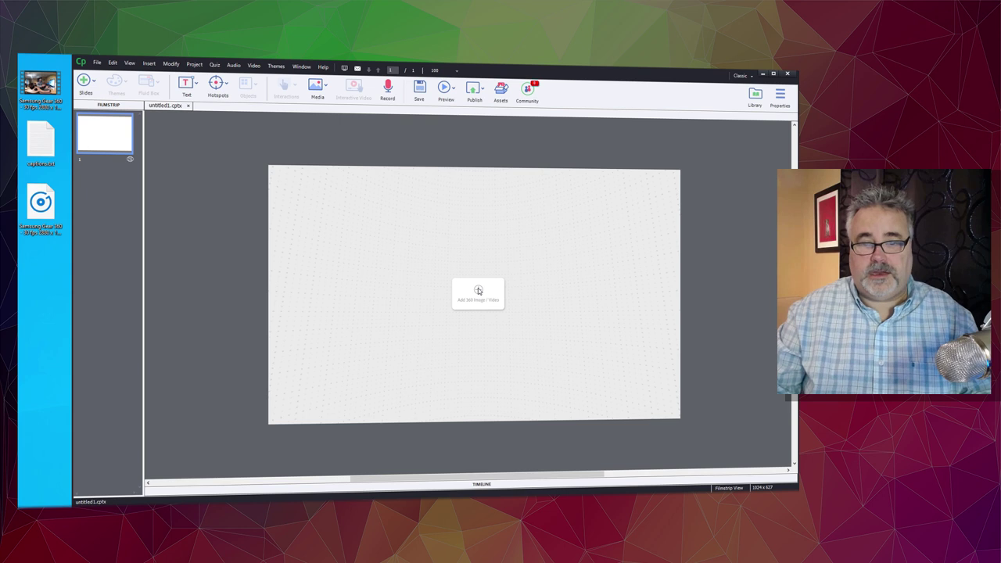
Load the Samsung Gear 360 mp4 onto the 360 slide and pan toward the seated man and door
click(479, 290)
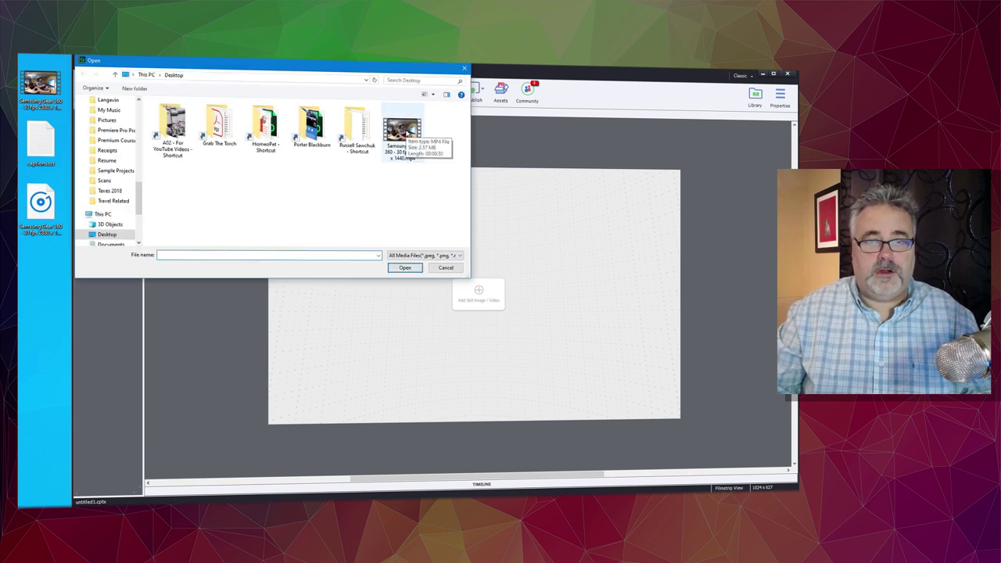
click(403, 133)
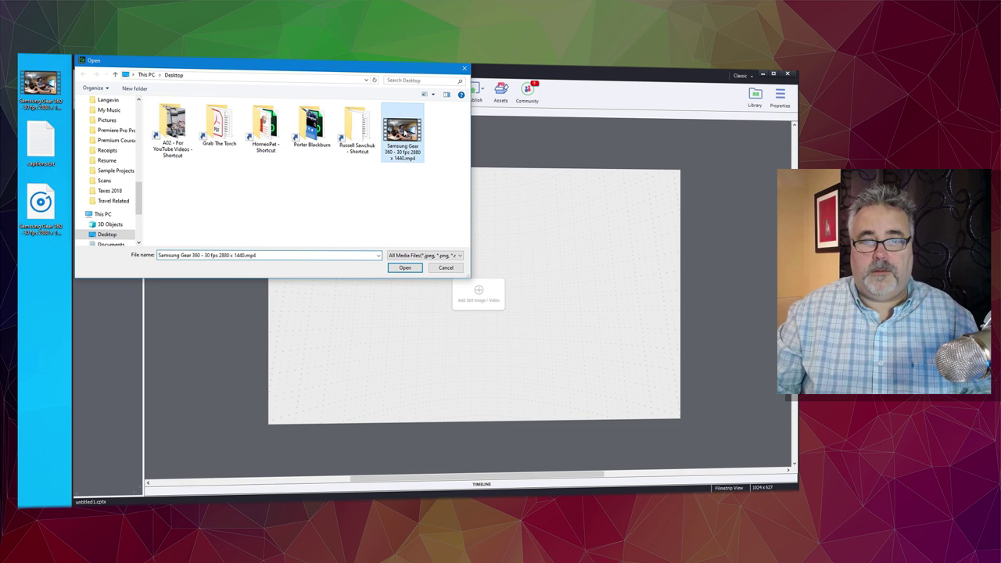
click(404, 269)
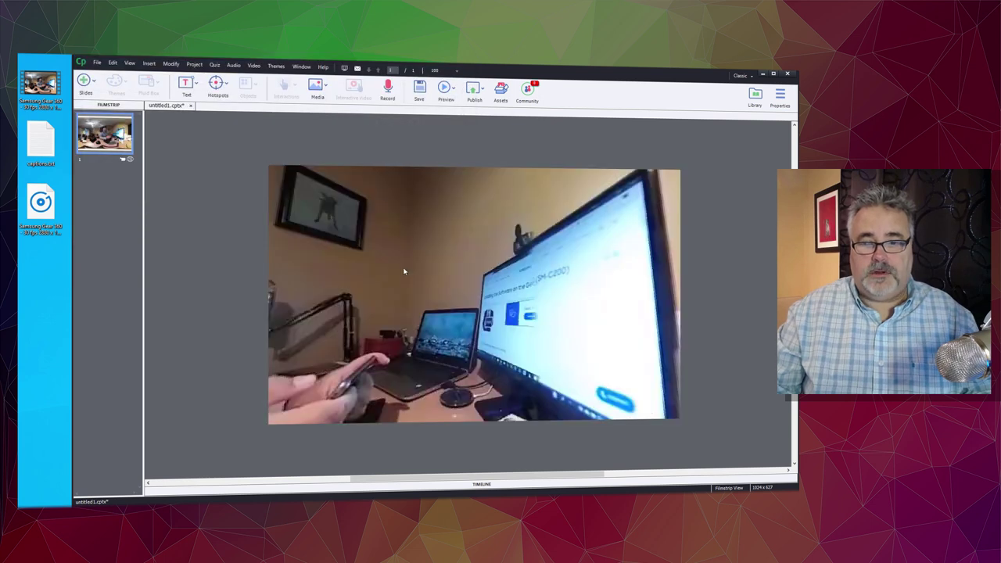
drag(350, 237, 562, 289)
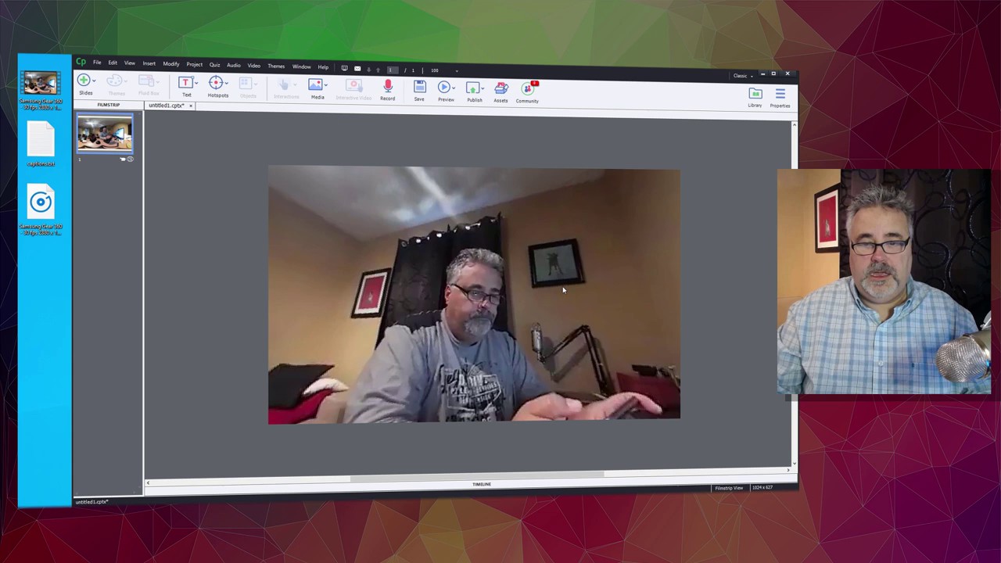
drag(245, 262, 463, 255)
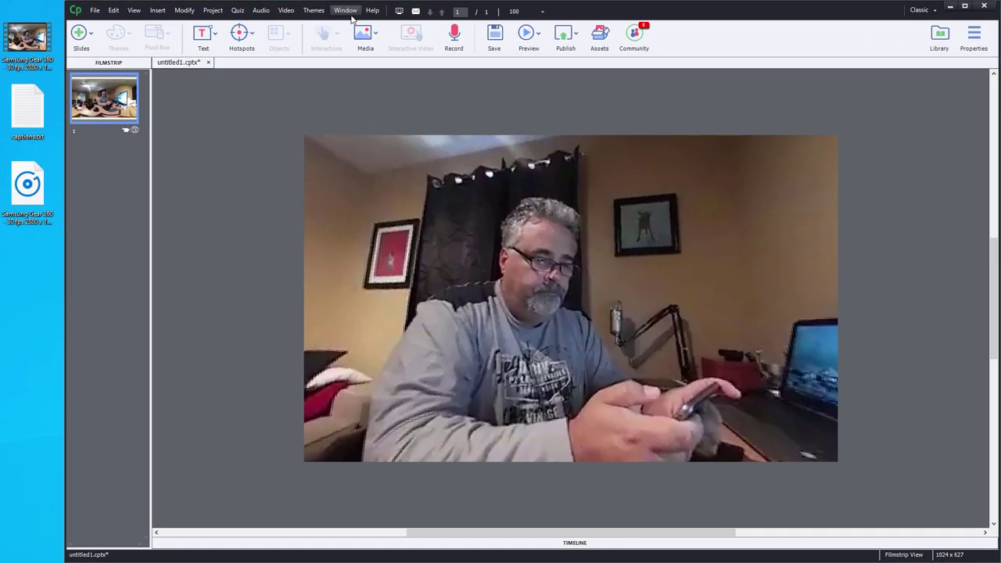
Show the 360 slide's Properties on the Options tab with its audio settings
click(346, 11)
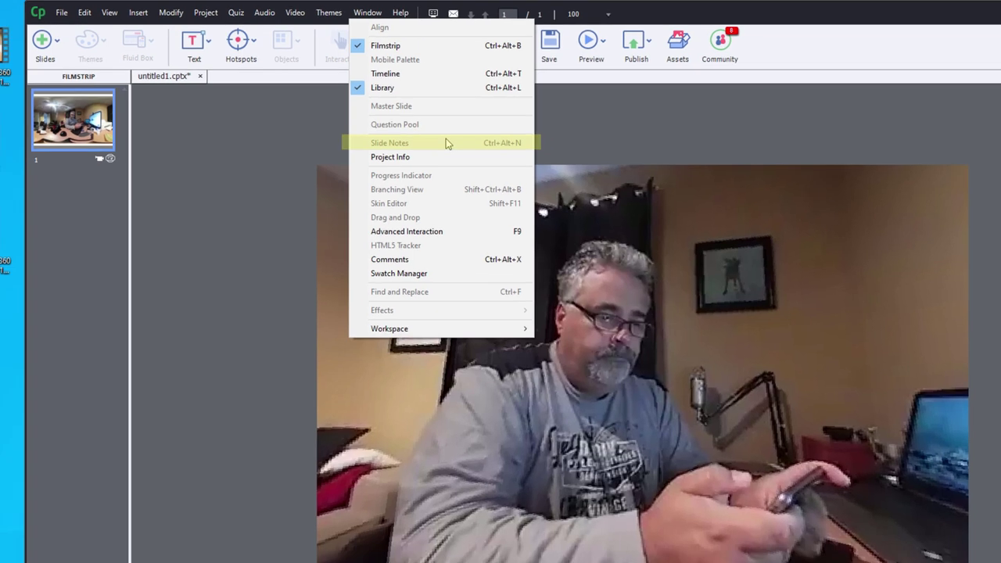
click(801, 168)
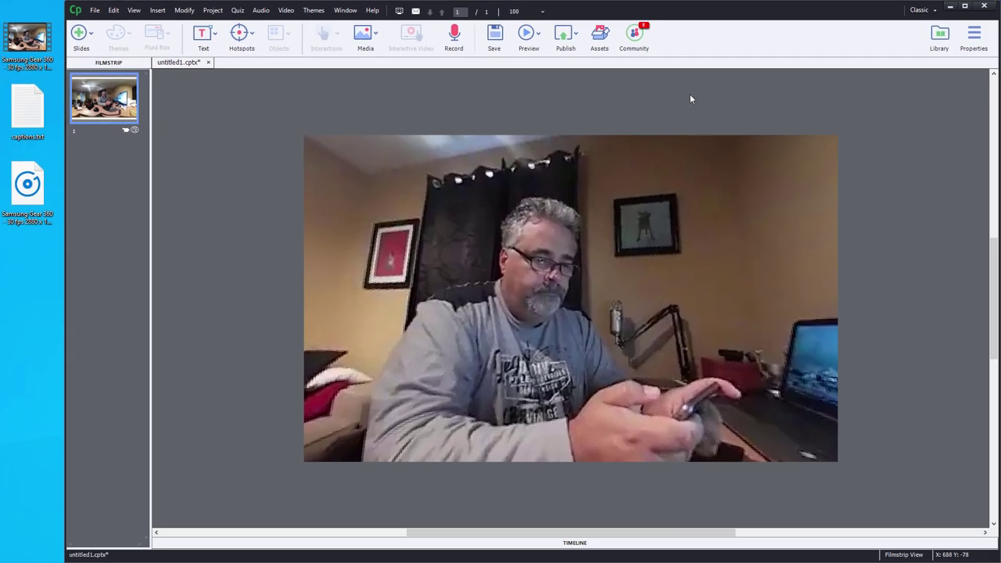
click(976, 35)
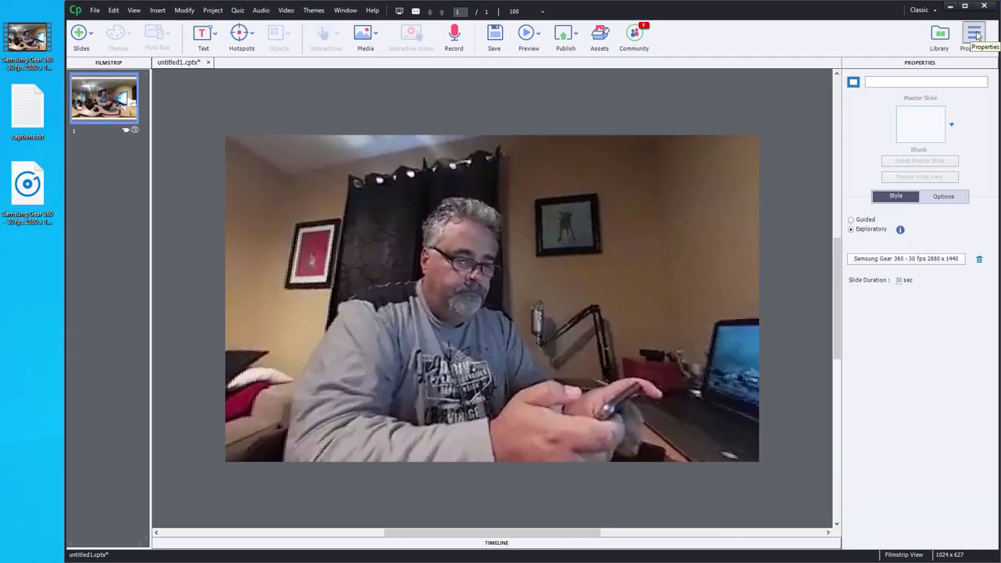
click(944, 200)
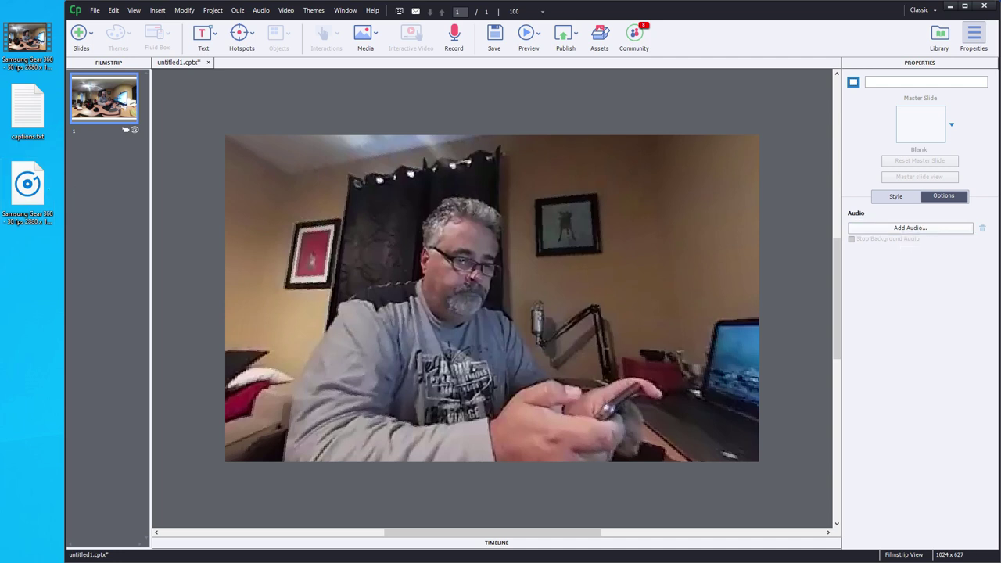
Import the Samsung Gear 360 WAV as the slide's 00:00:30 narration
click(911, 227)
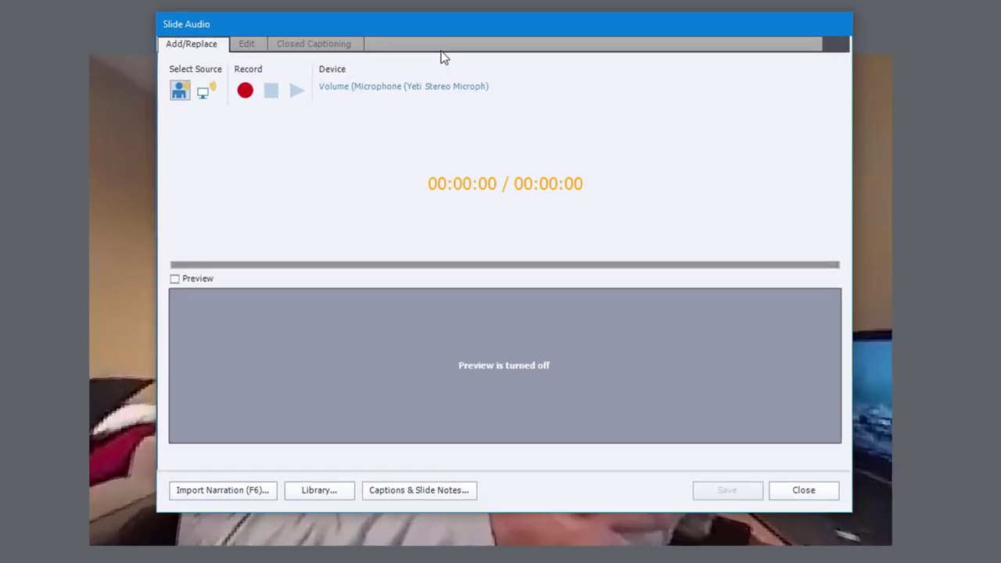
click(223, 490)
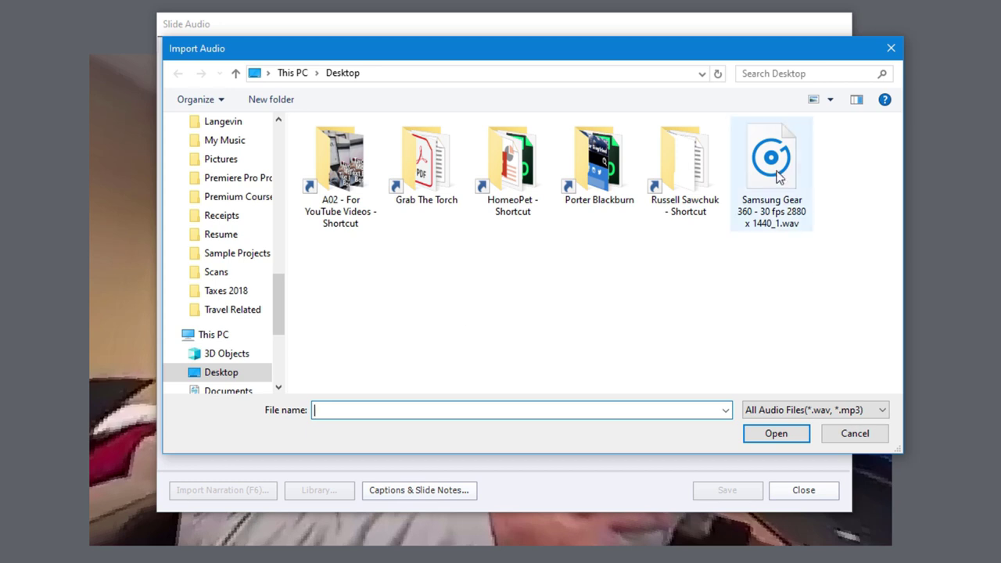
click(776, 172)
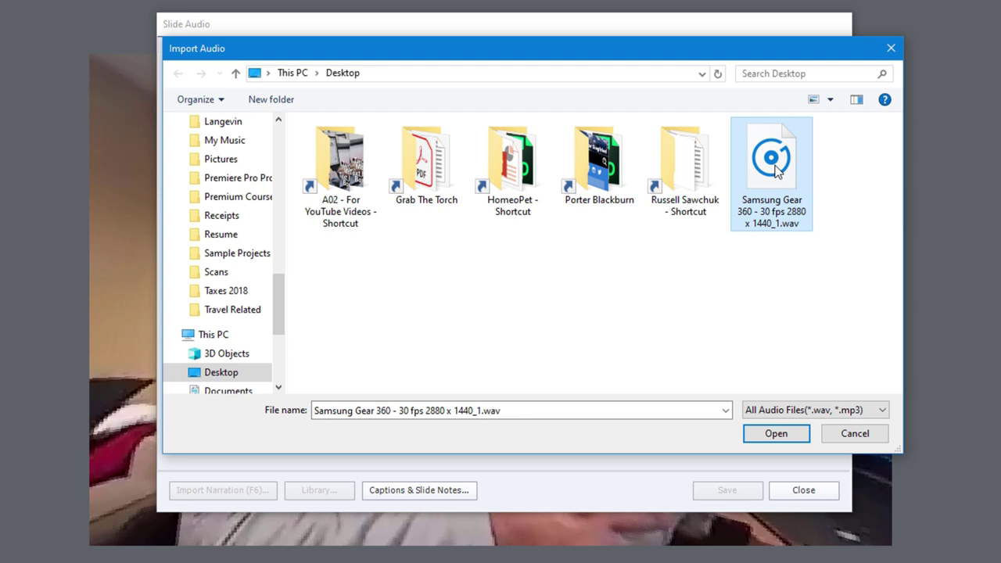
click(781, 435)
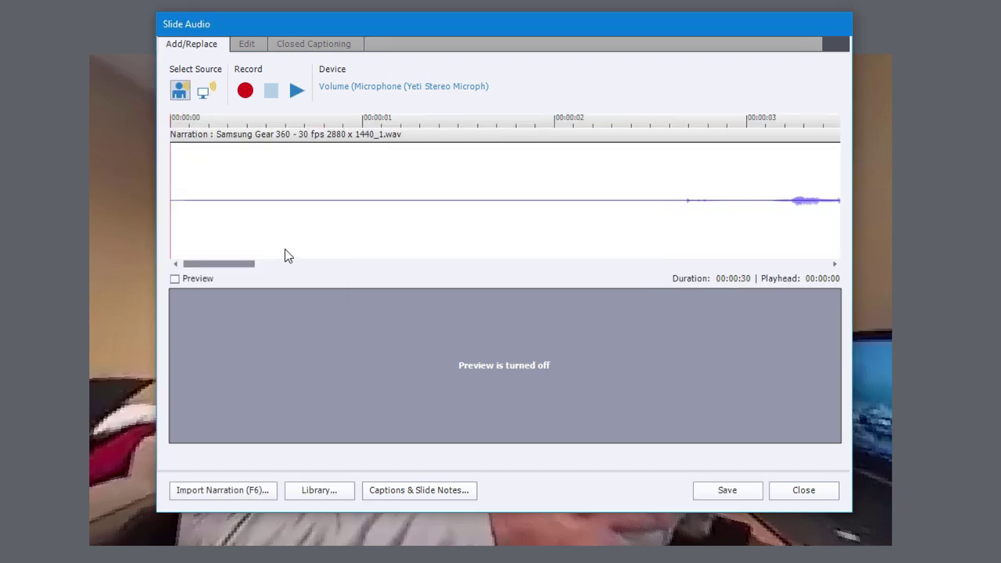
In the closed-captioning view, copy the first two transcript lines and set the playhead to 3 seconds
click(308, 46)
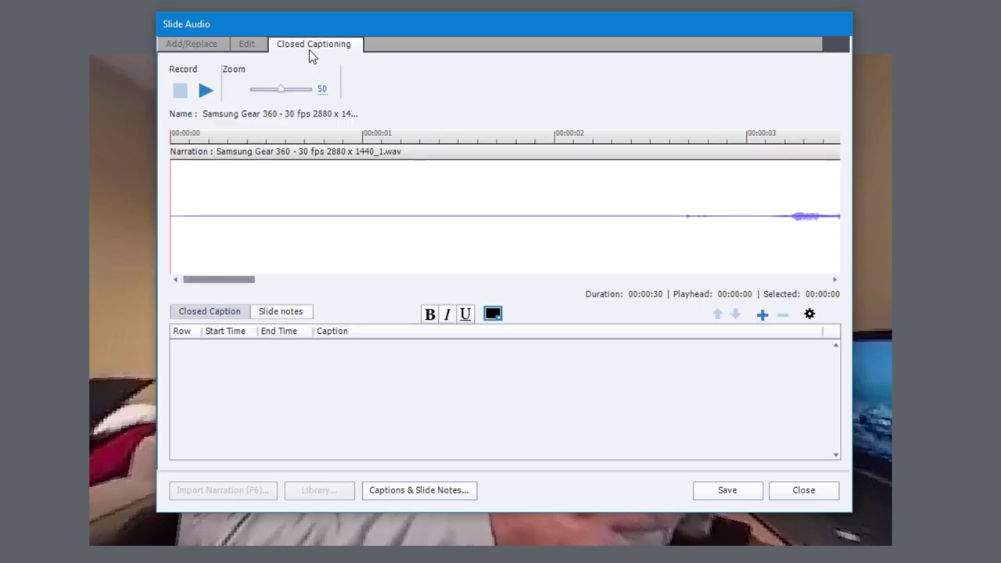
drag(321, 91, 282, 85)
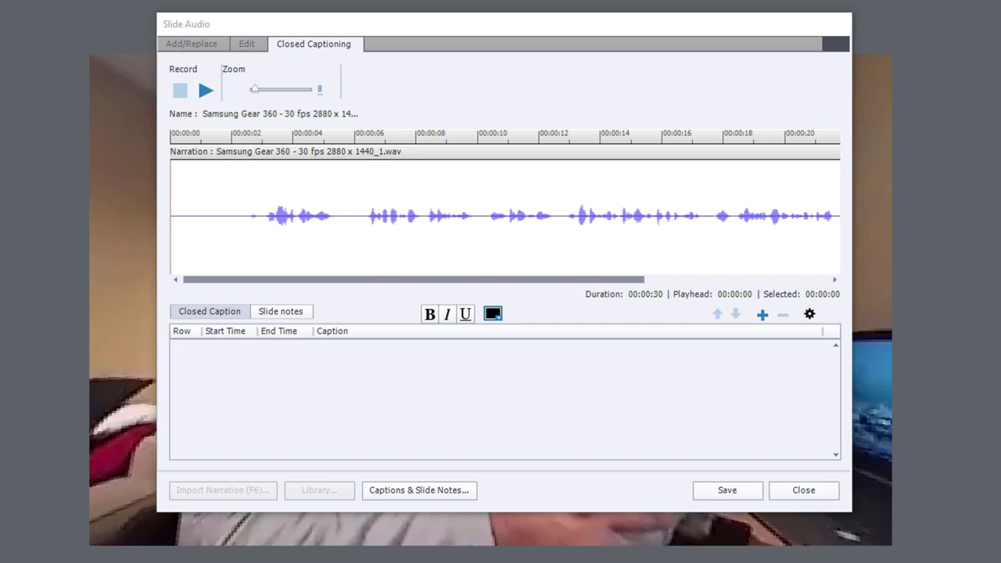
key(alt+Tab)
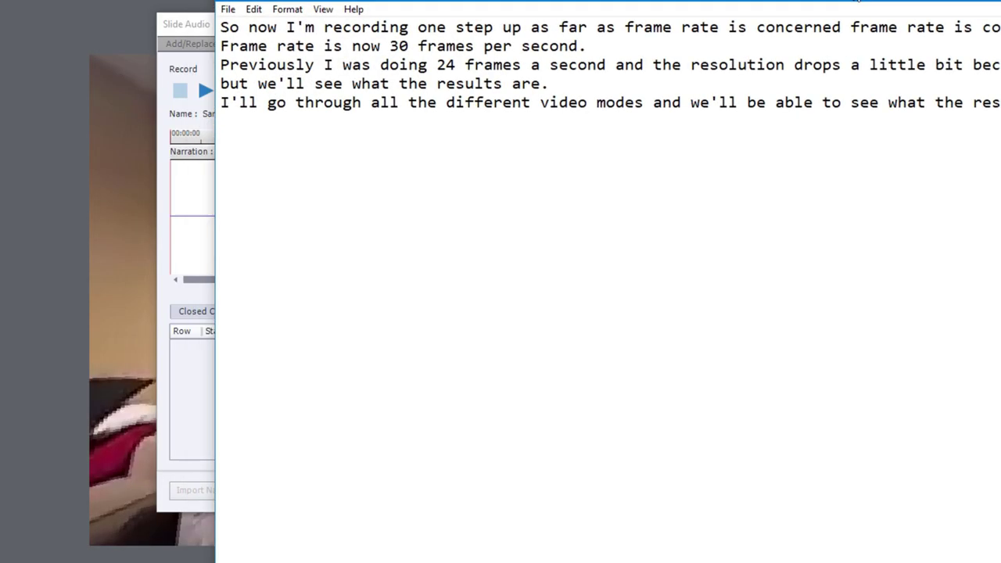
drag(592, 48, 217, 35)
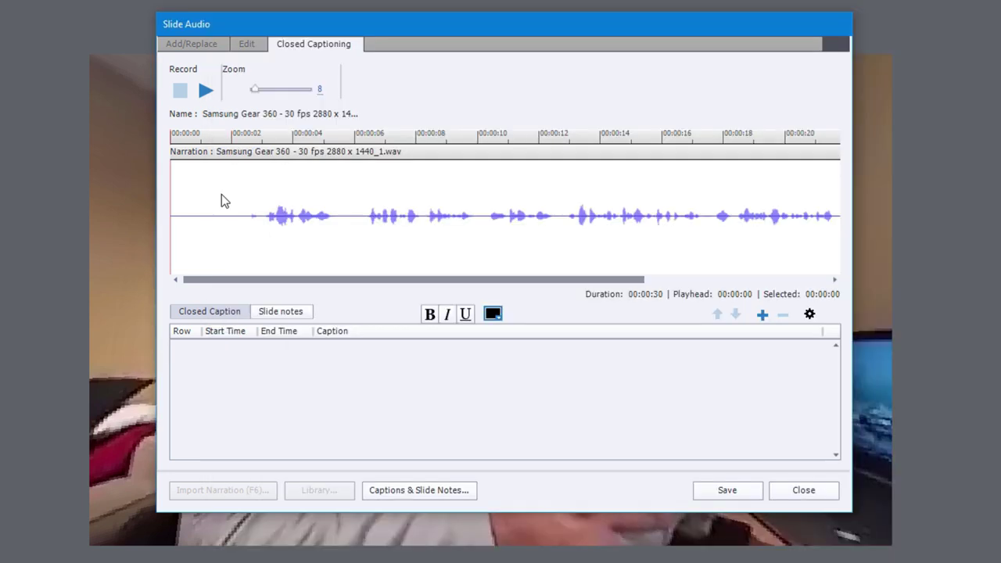
click(265, 137)
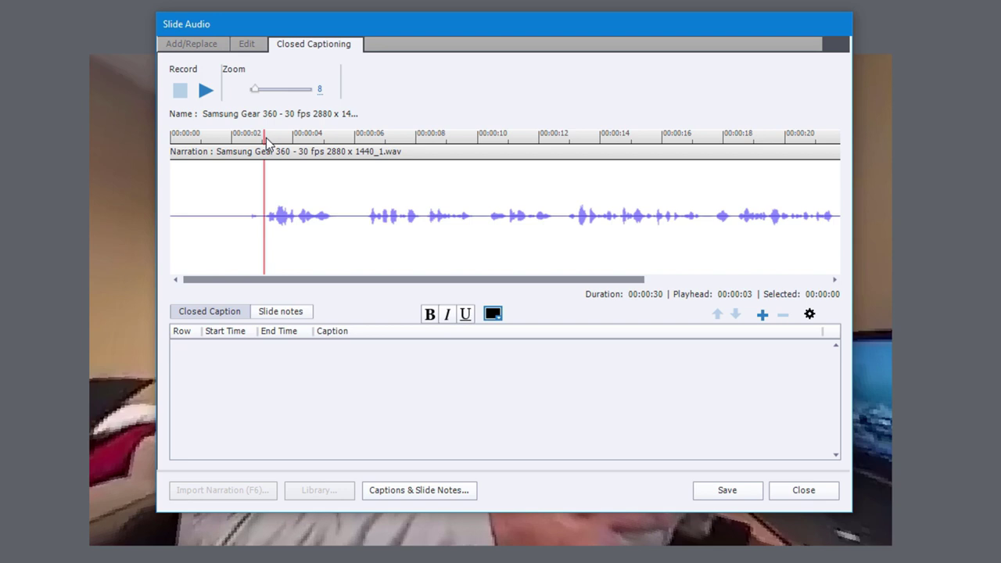
Add caption 1 at 3 seconds with the first two transcript lines and play to check timing
click(763, 316)
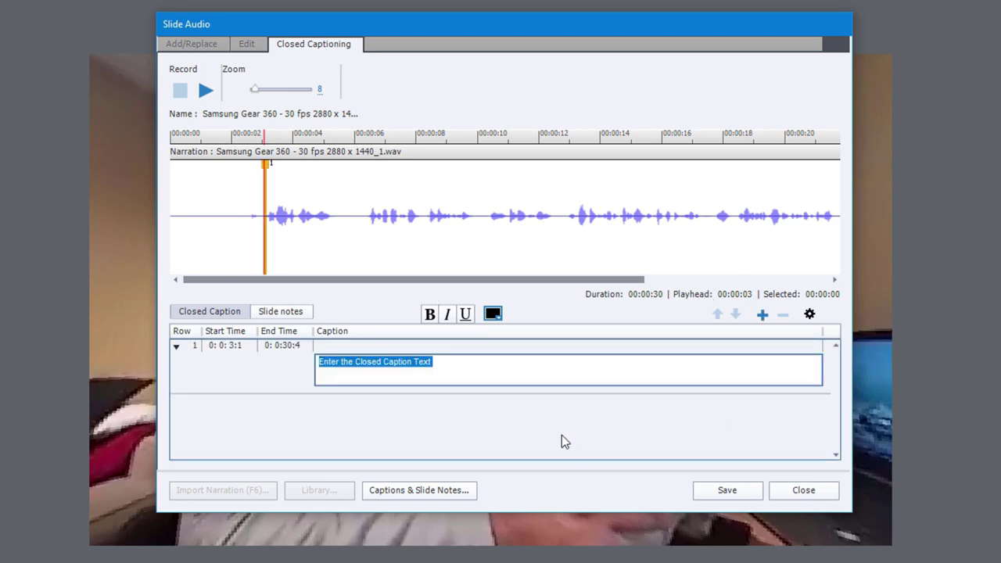
text(So now I'm recording one step up as far as frame rate is concerned frame rate is concerned. Frame rate is now 30 frames per second.)
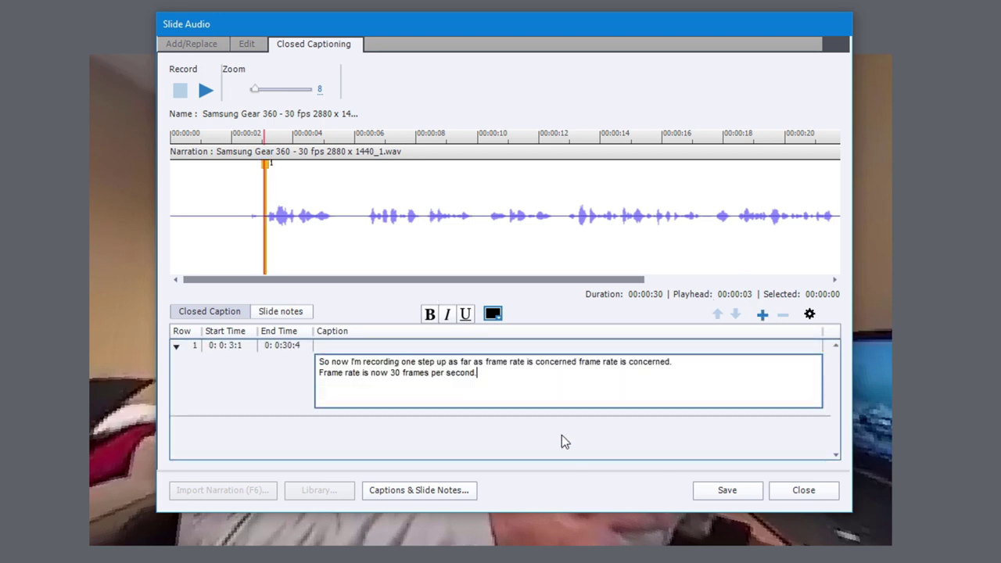
click(207, 91)
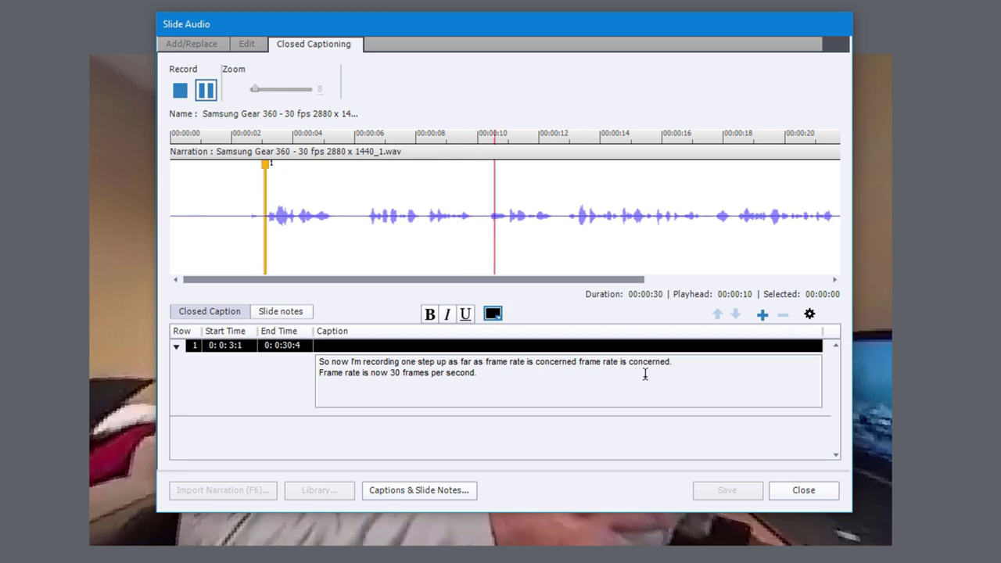
click(206, 92)
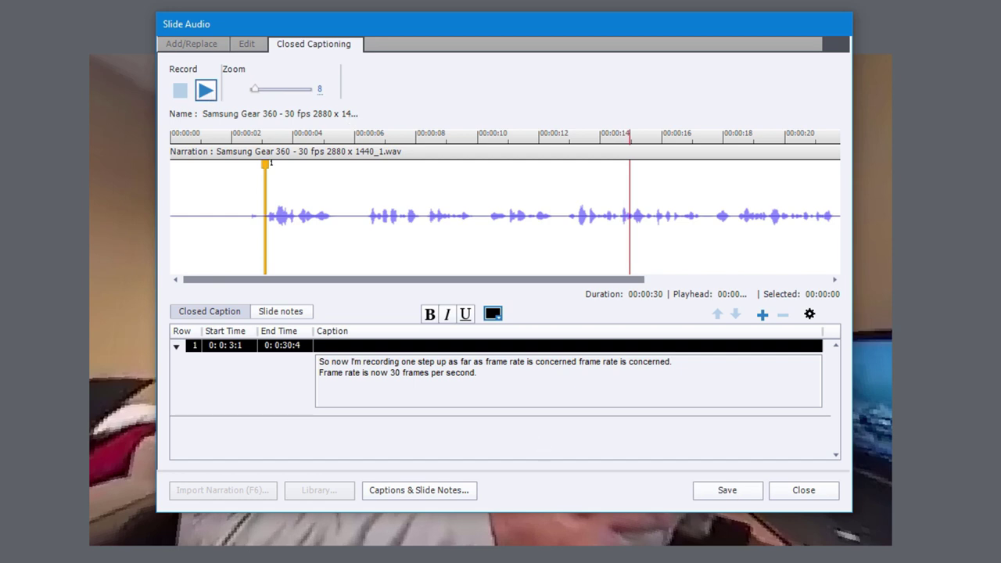
Add caption 2 at about 15 seconds with the sentence beginning 'Previously'
key(alt+Tab)
drag(557, 84, 209, 69)
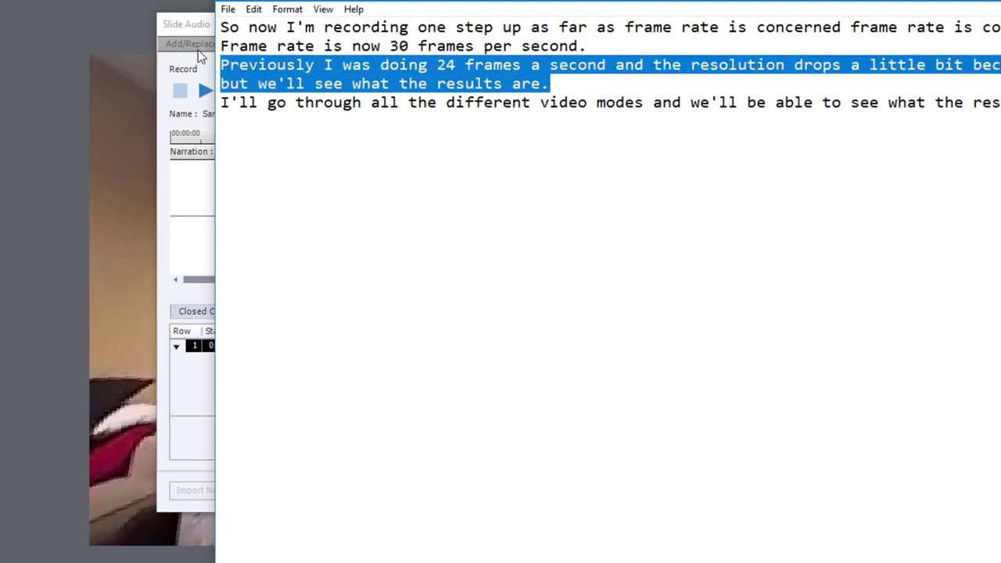
click(180, 29)
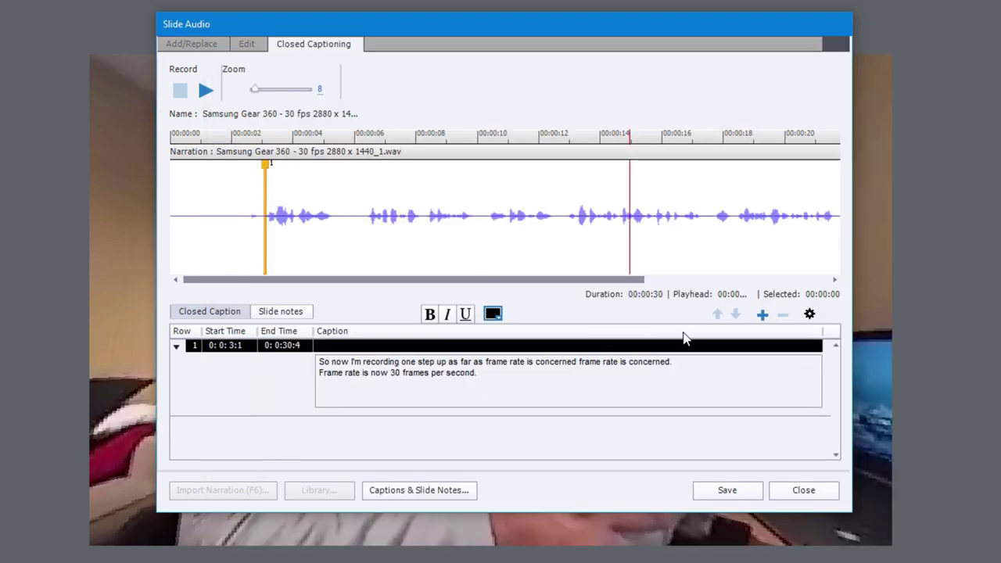
click(762, 316)
text(Previously I was doing 24 frames a second and the resolution drops a little bit because of that but we'll see what the results are.)
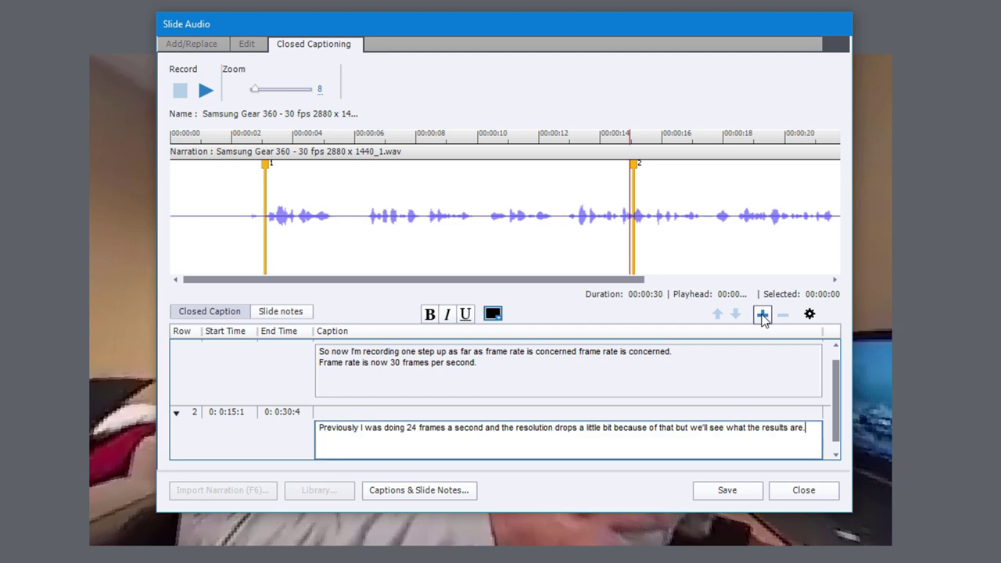
drag(594, 281, 766, 290)
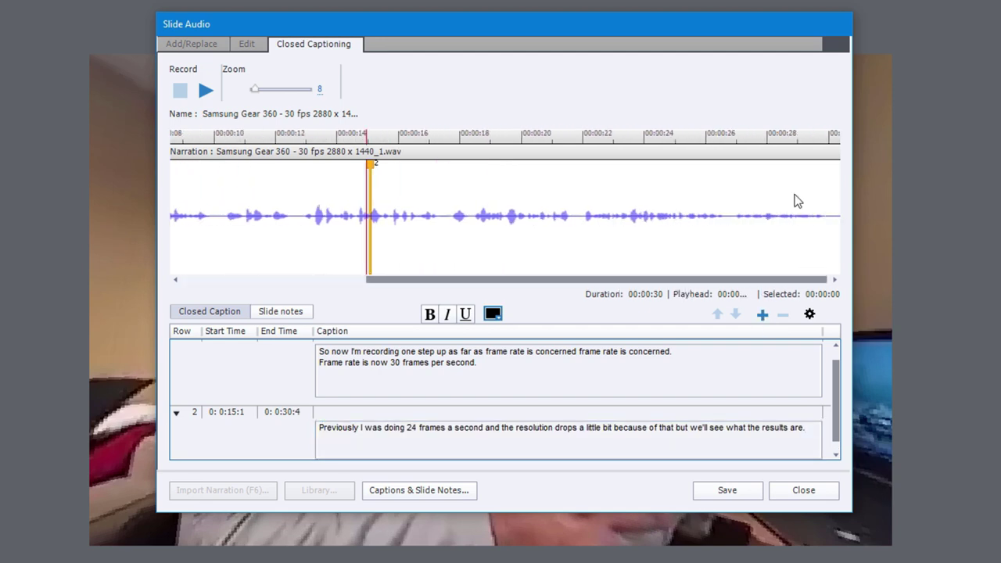
Add caption 3 near 30 seconds with the last transcript line, save, and extend the slide to 30.3 seconds
click(760, 137)
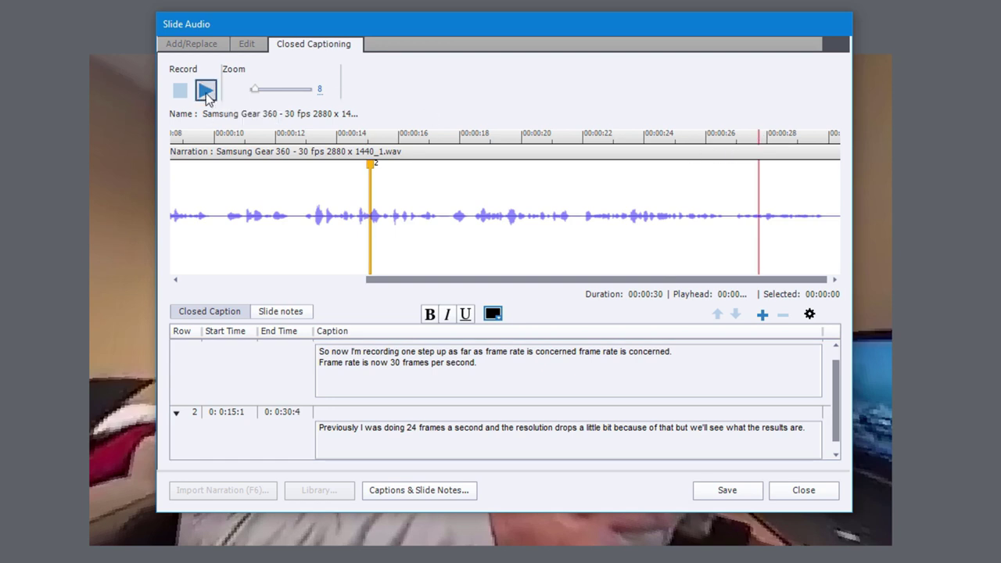
click(206, 90)
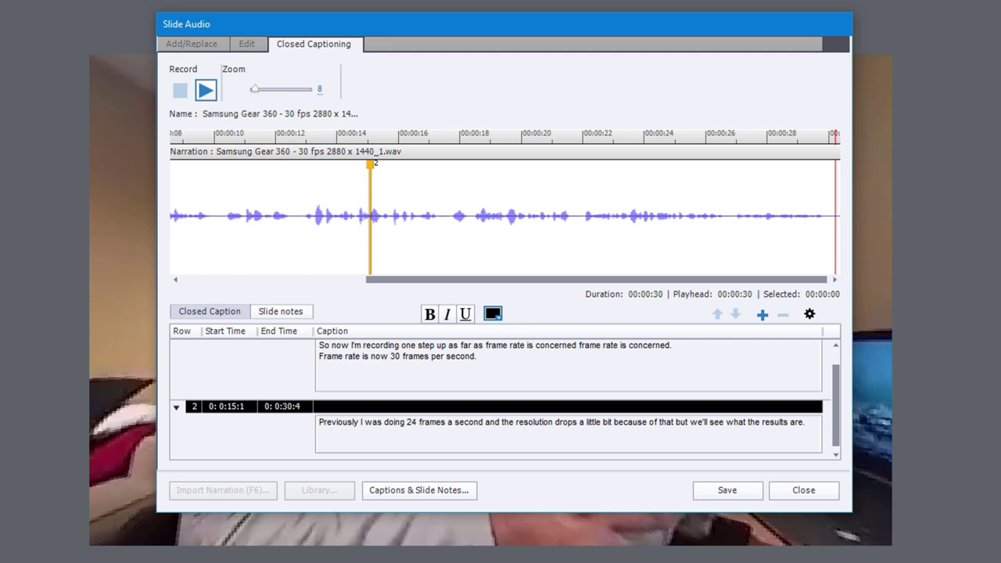
key(alt+Tab)
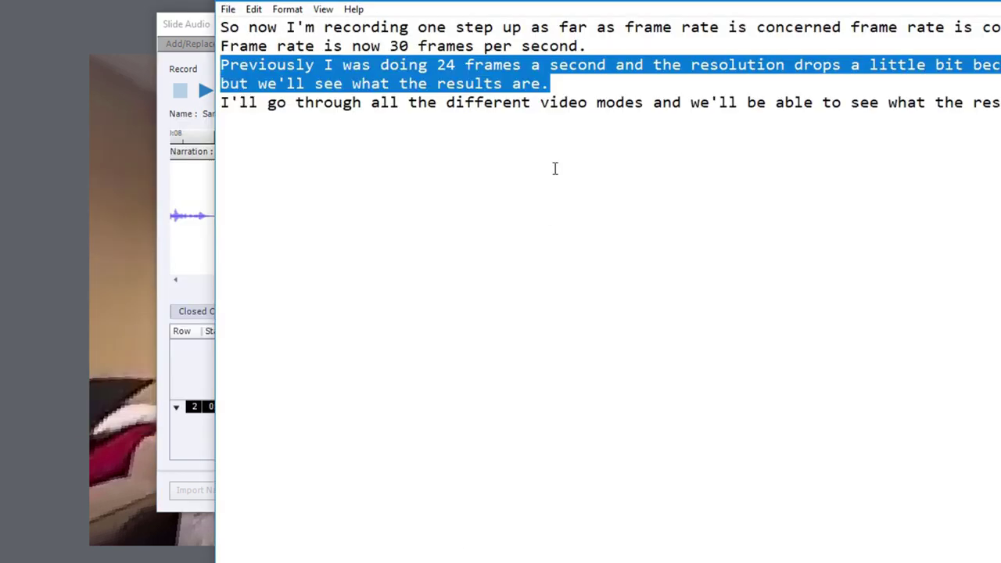
drag(222, 97, 253, 131)
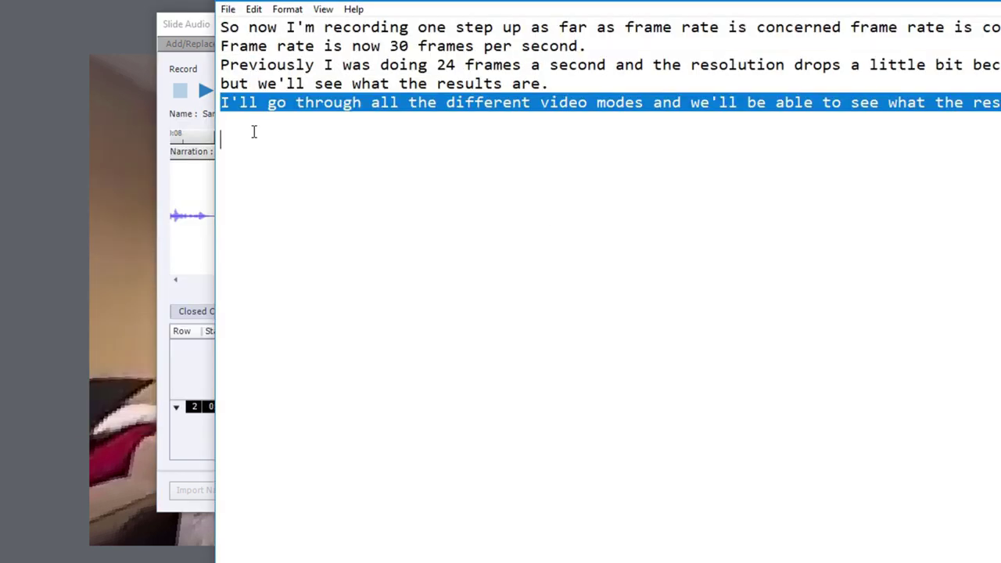
key(alt+Tab)
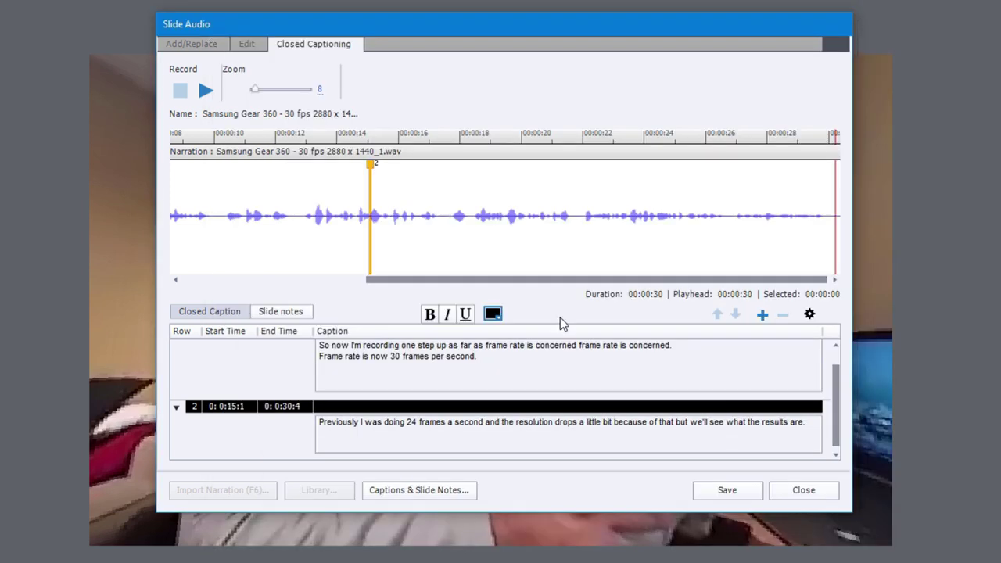
click(763, 314)
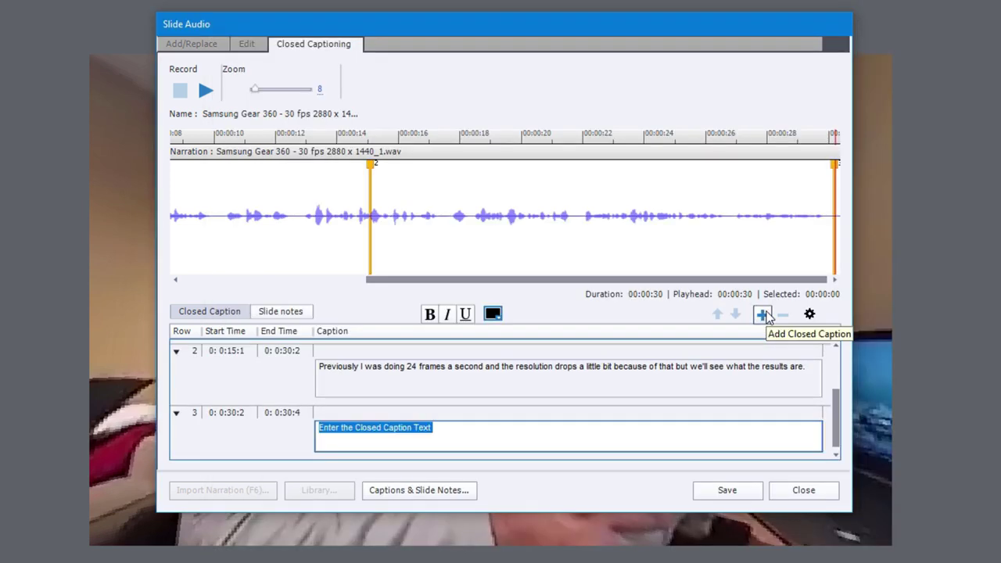
text(I'll go through all the different video modes and we'll be able to see what the result is.)
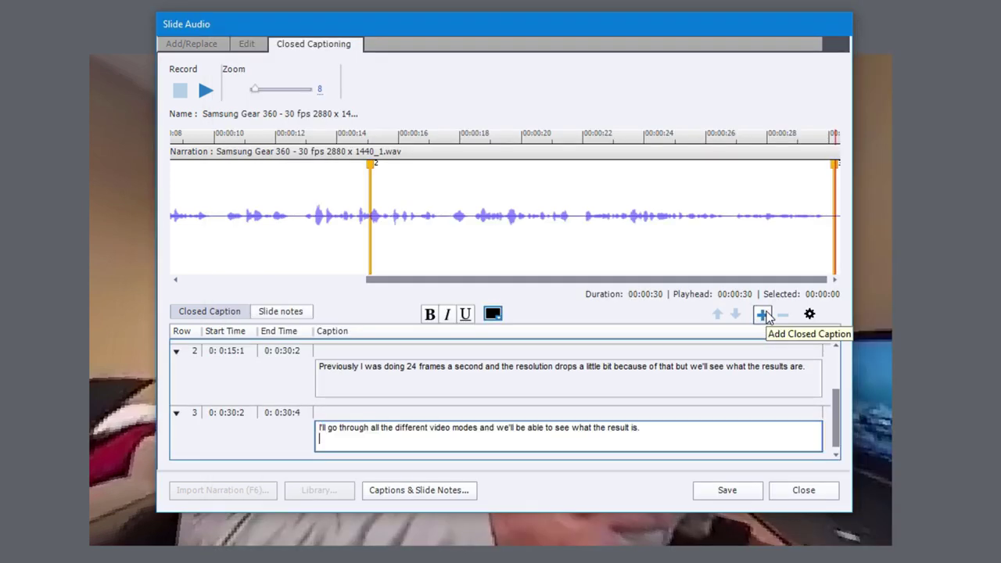
click(728, 491)
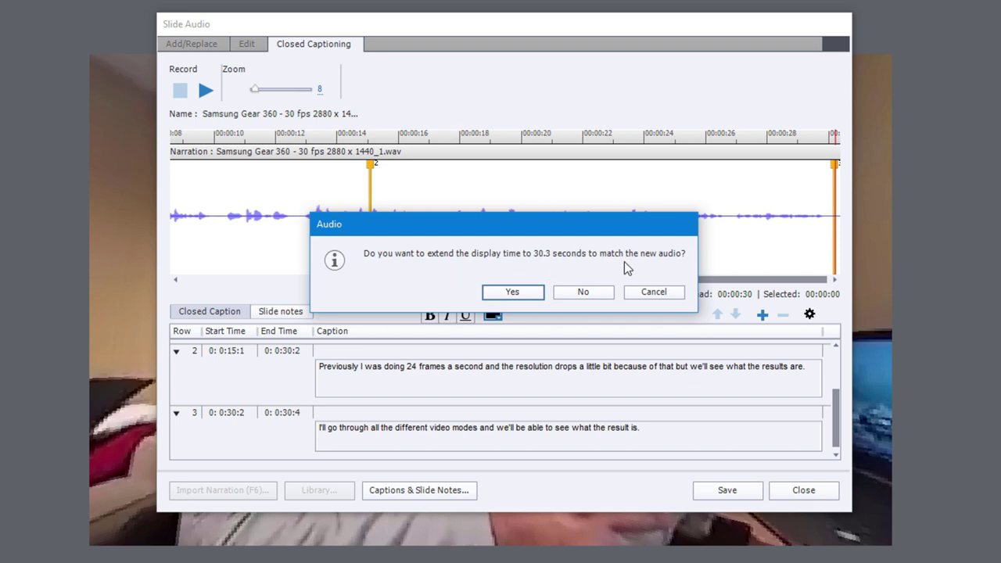
click(514, 293)
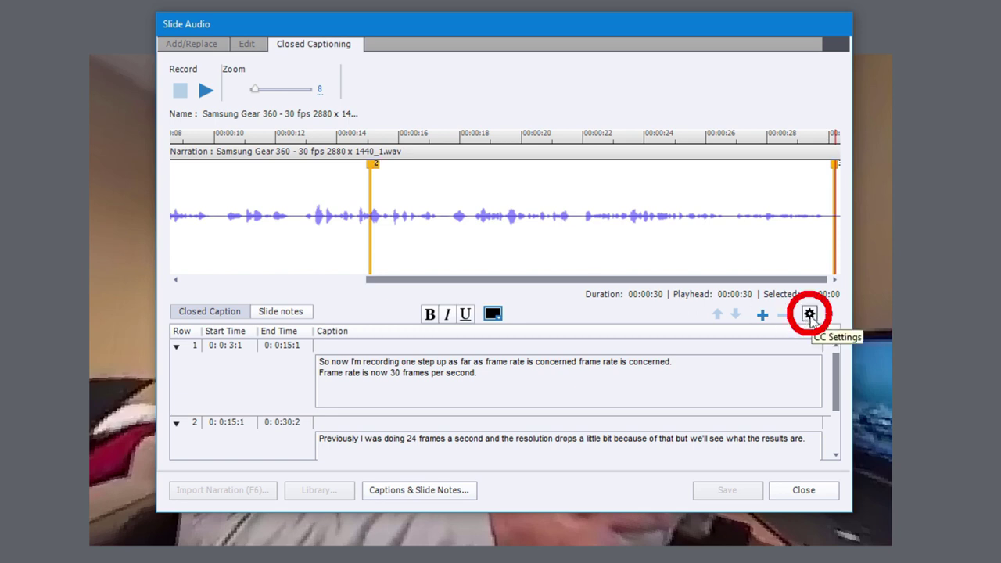
Turn on closed captions in CC Settings and set the caption font to Arial
click(810, 314)
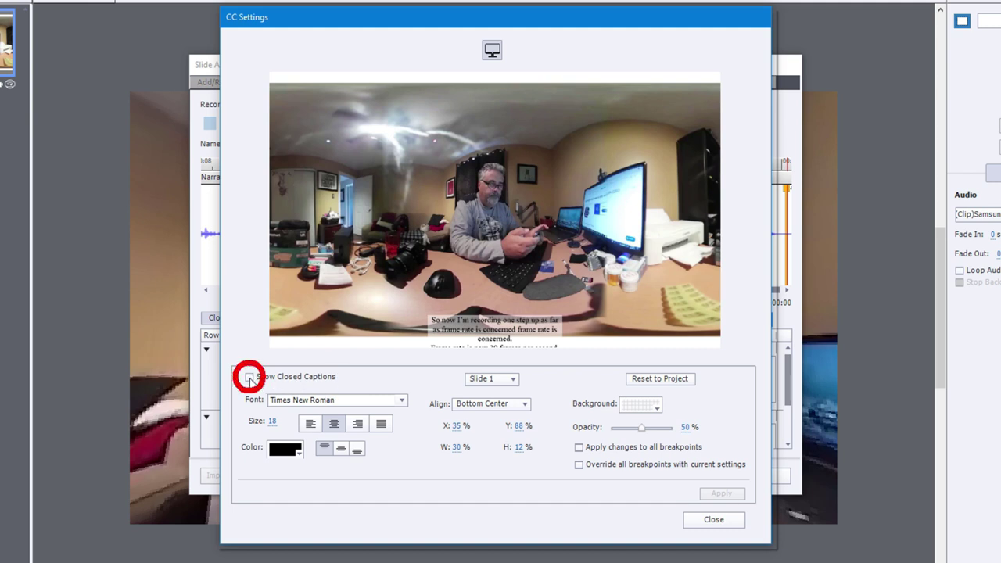
click(248, 378)
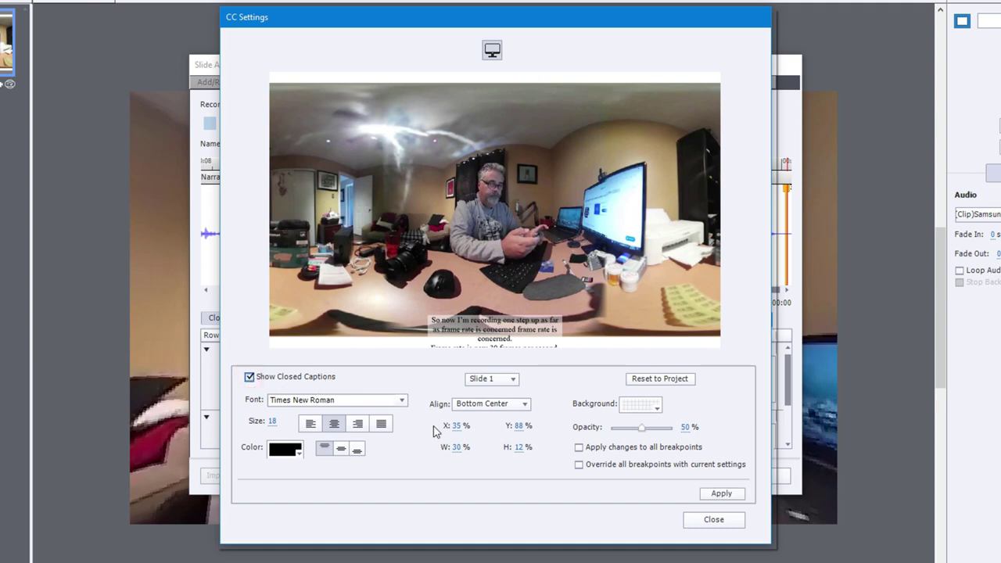
click(305, 401)
text(Arial)
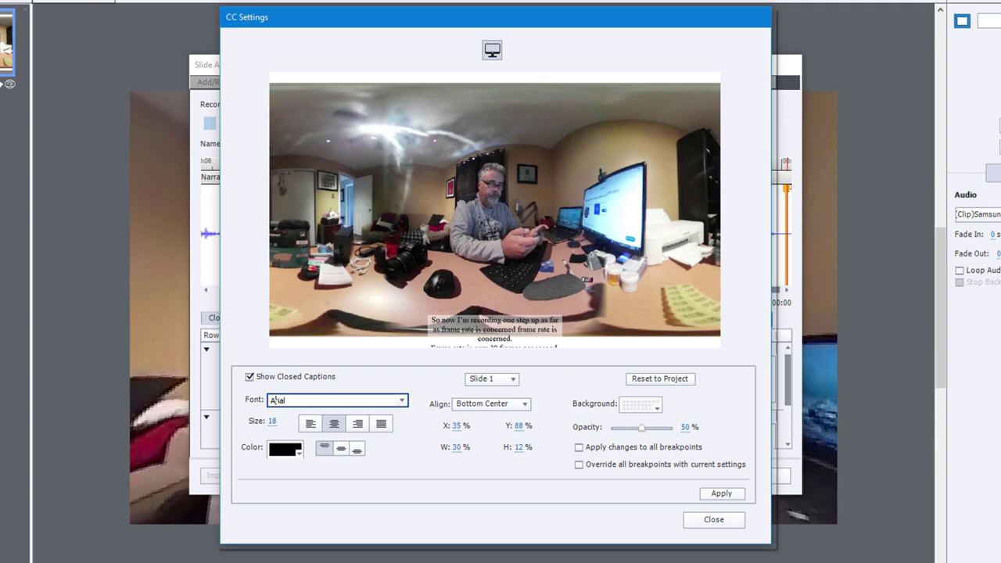
key(Tab)
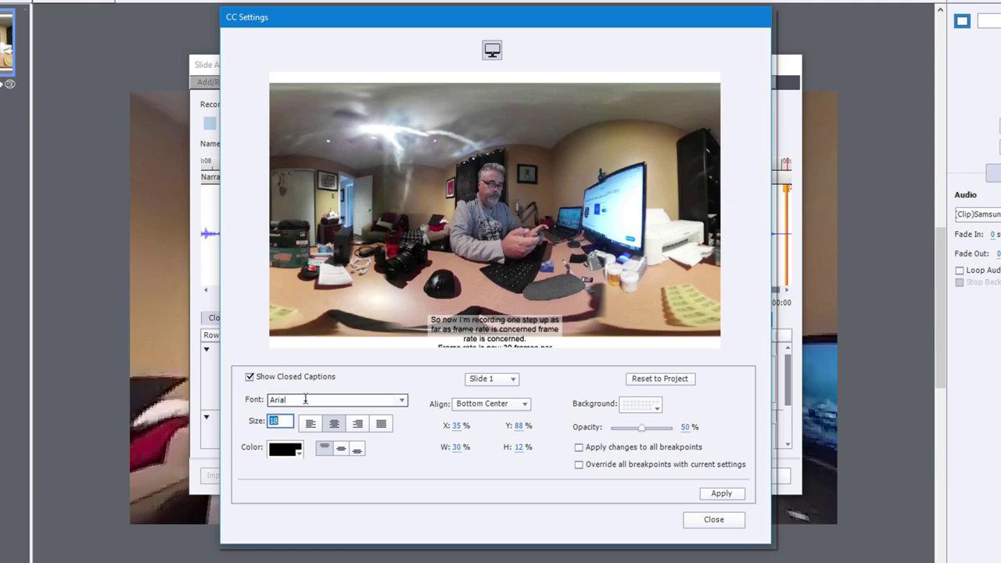
Make the caption text white on a dark grey background at 100% opacity
click(294, 453)
click(289, 266)
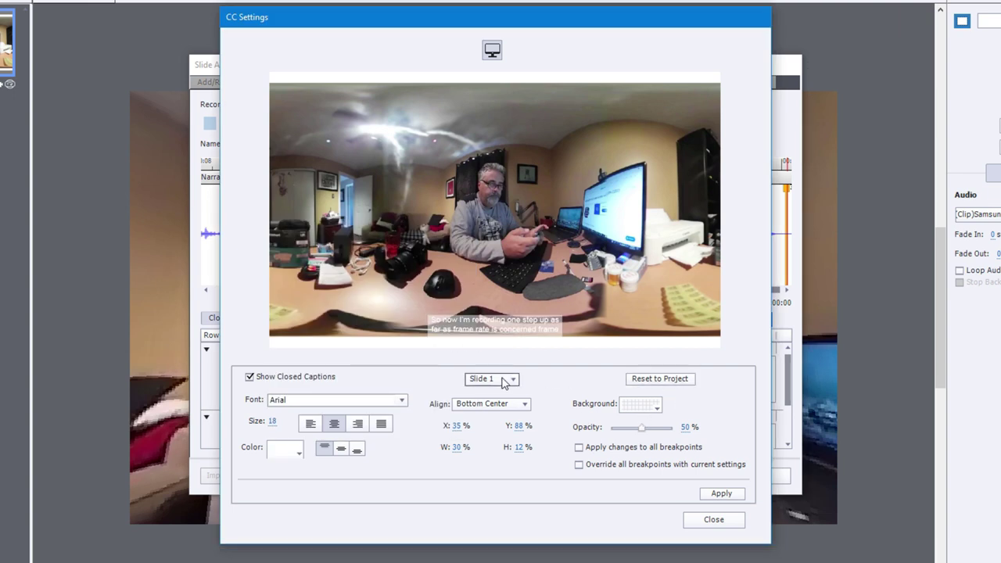
click(636, 410)
click(792, 461)
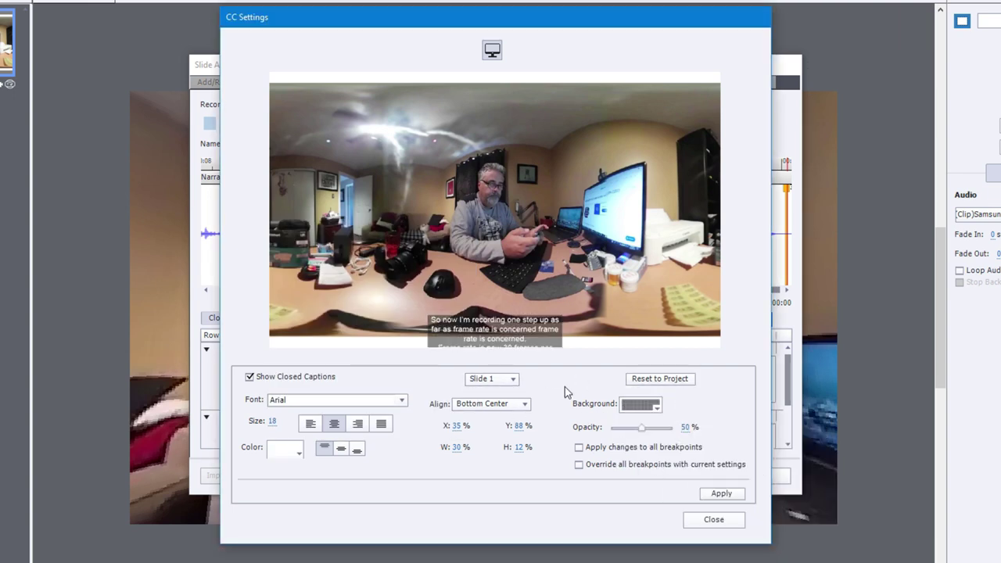
drag(641, 430, 688, 435)
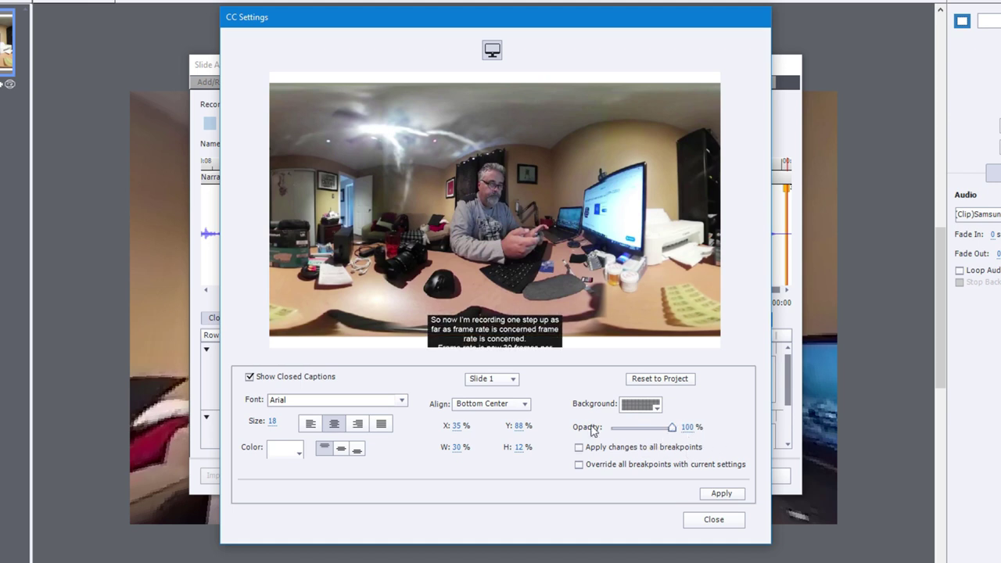
Align captions top left at 100% width, vertically centred, and apply the settings
click(486, 405)
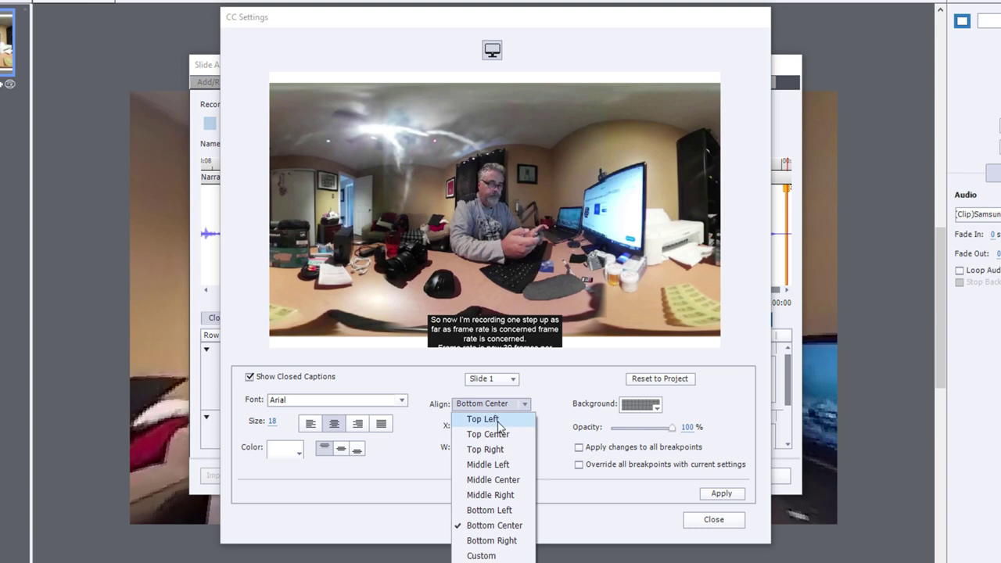
click(482, 420)
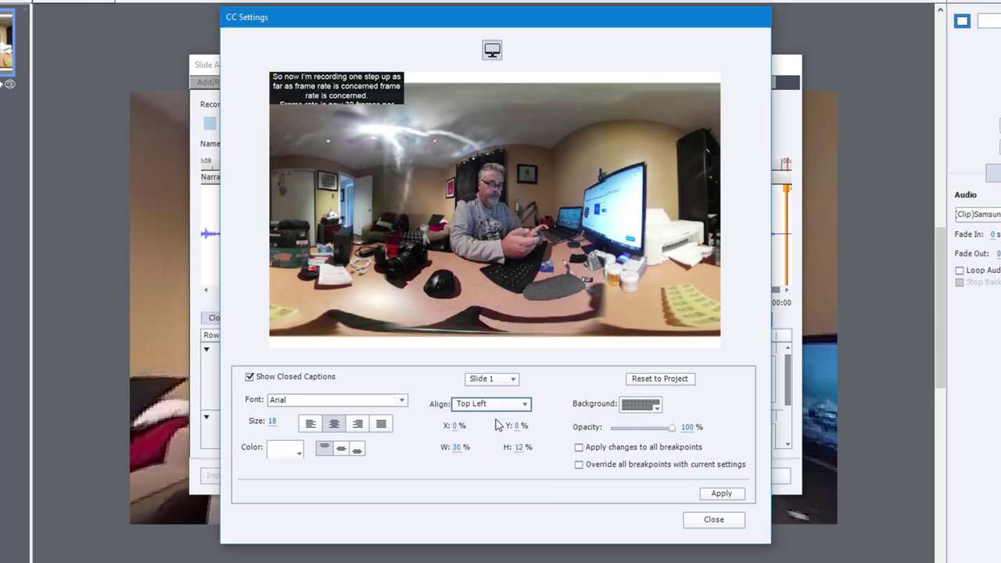
click(456, 447)
text(10)
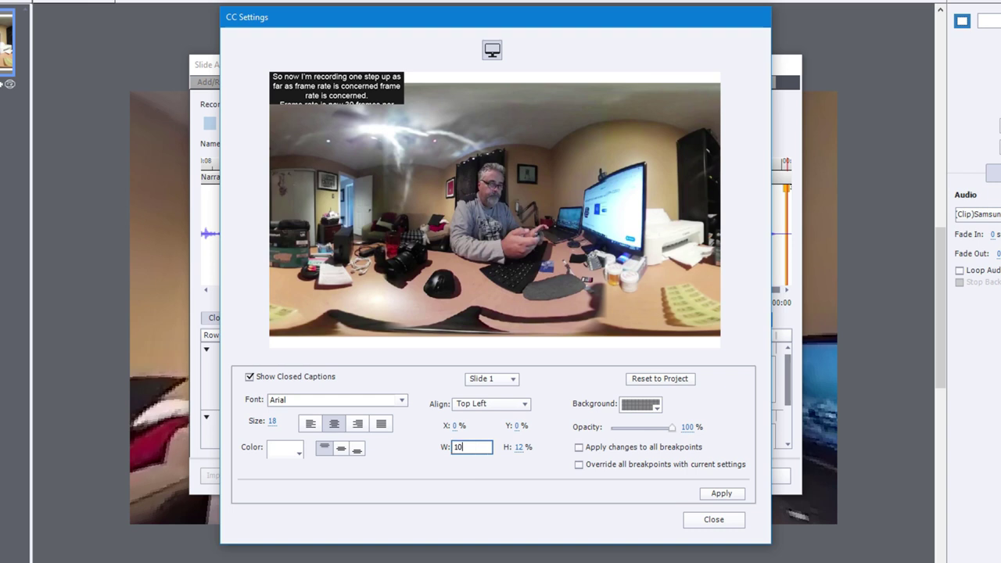
text(0)
key(Return)
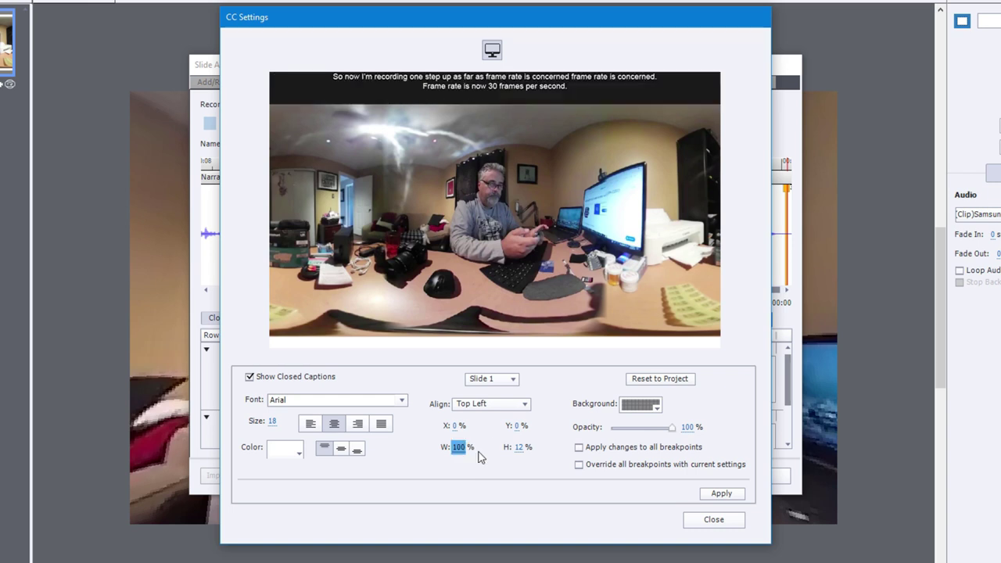
click(341, 451)
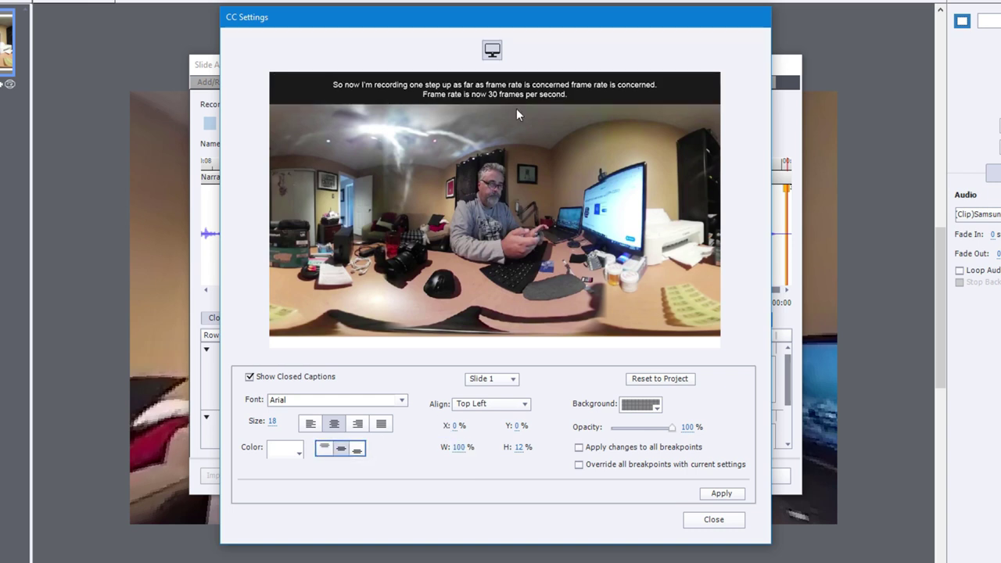
click(708, 495)
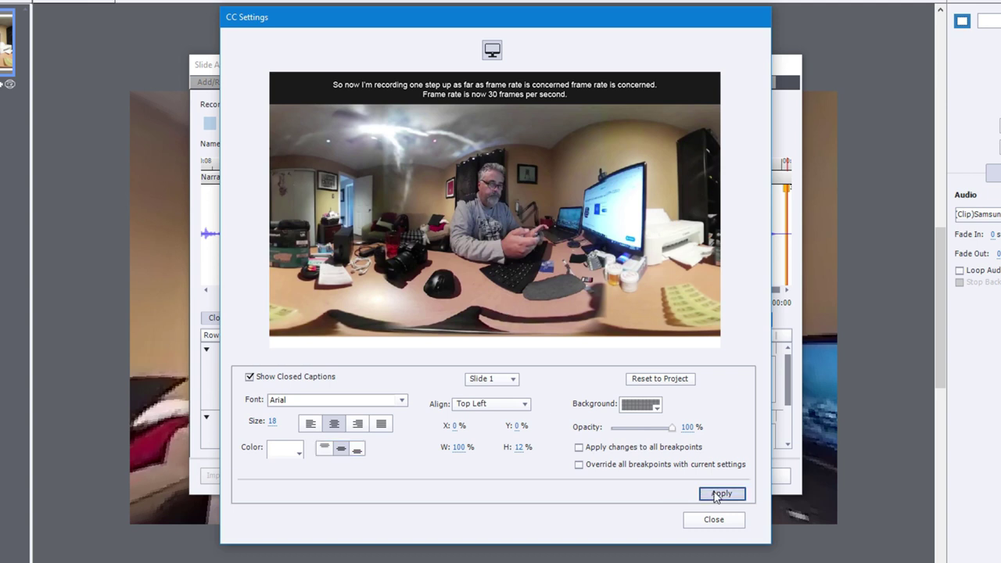
click(714, 521)
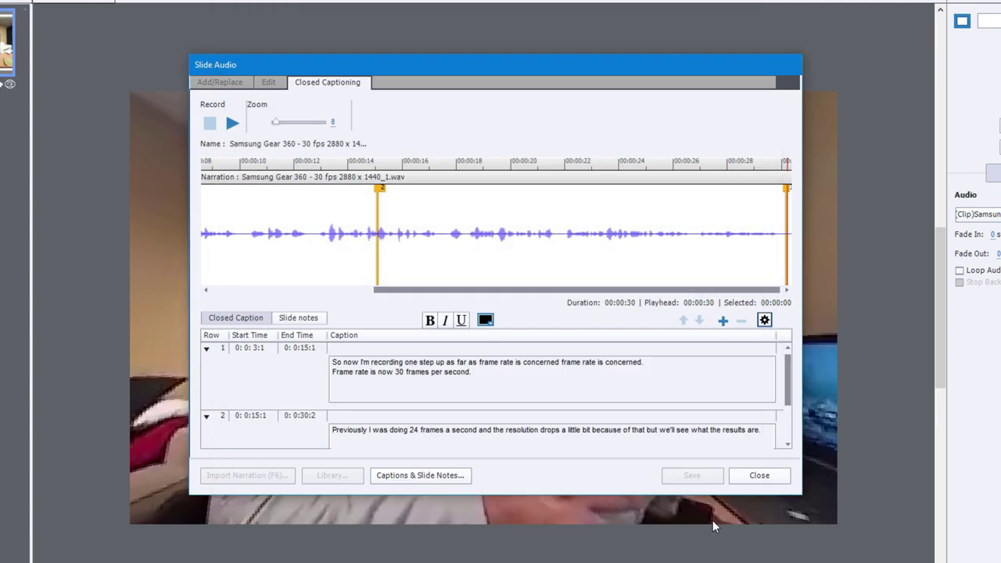
Insert silence over the whole 30-second narration in the audio Edit tab and save it
click(268, 82)
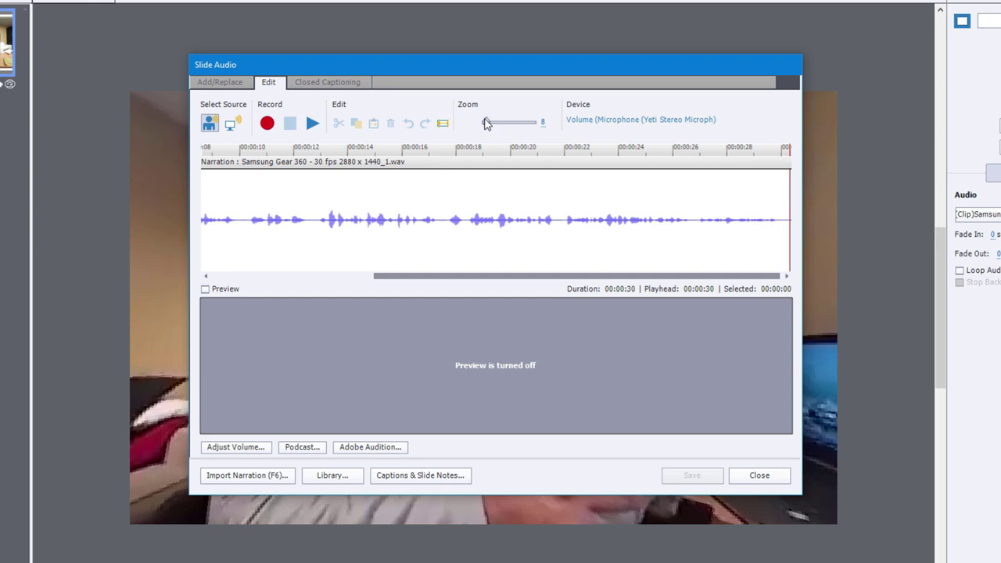
drag(486, 125, 484, 123)
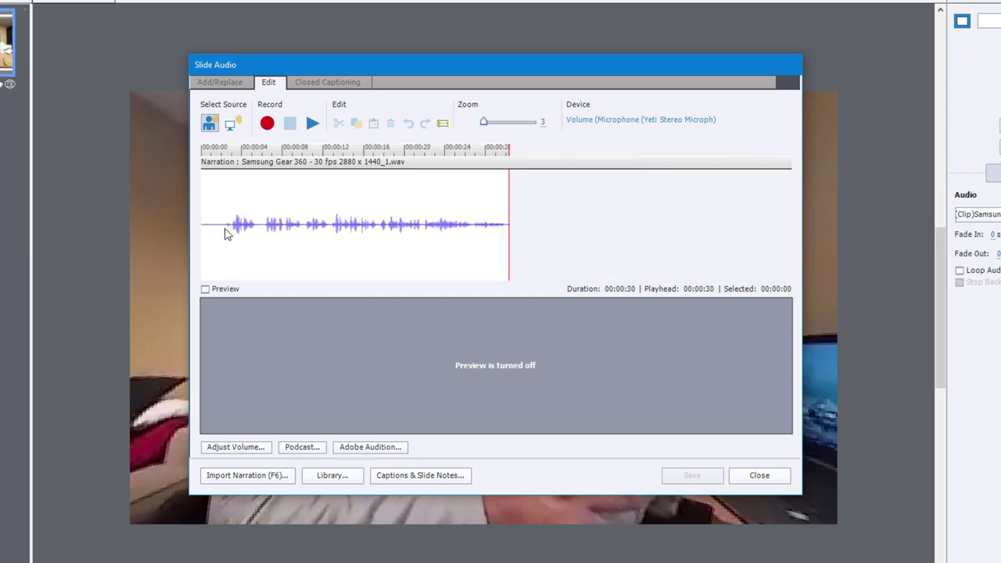
click(220, 223)
drag(224, 223, 507, 230)
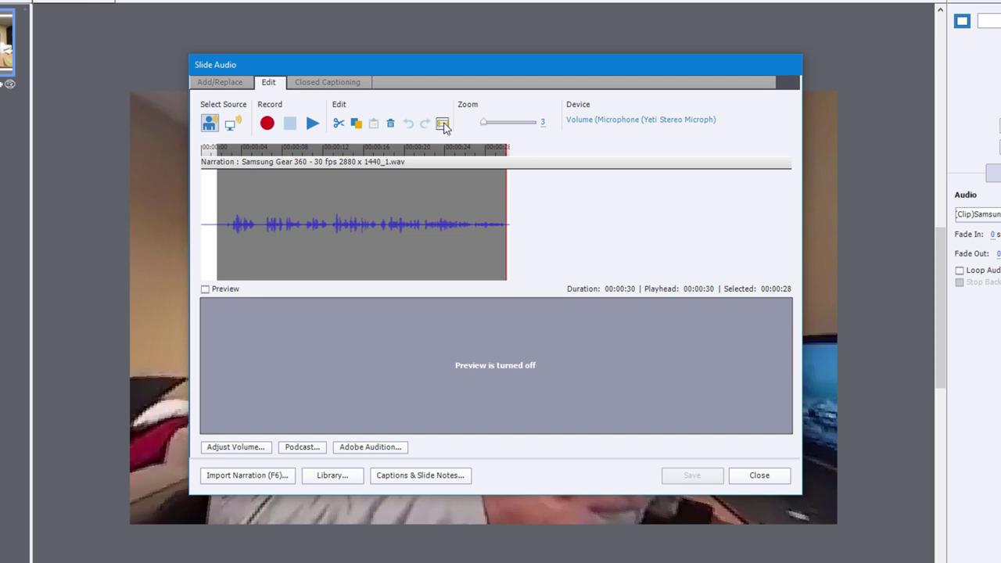
click(443, 125)
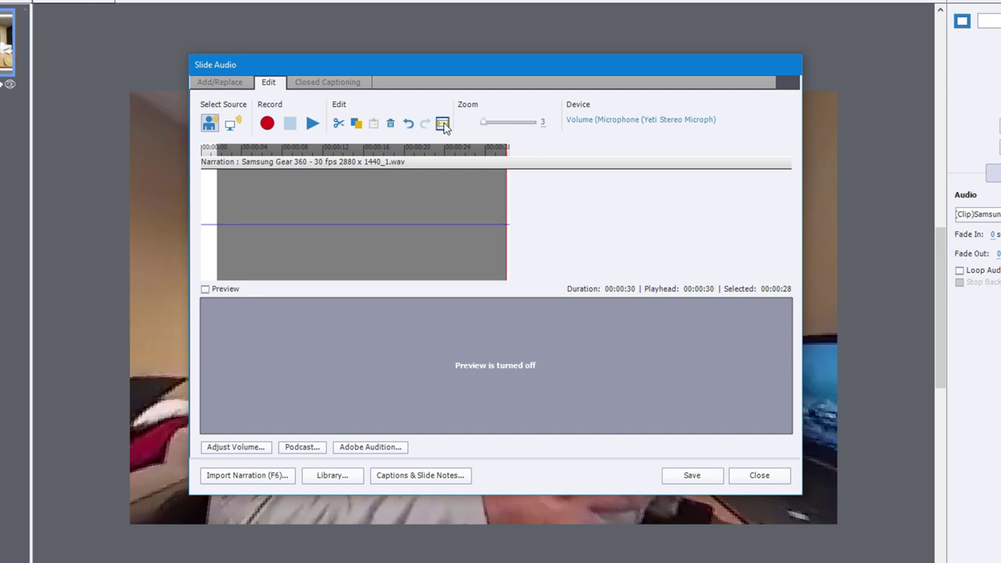
drag(260, 221, 207, 213)
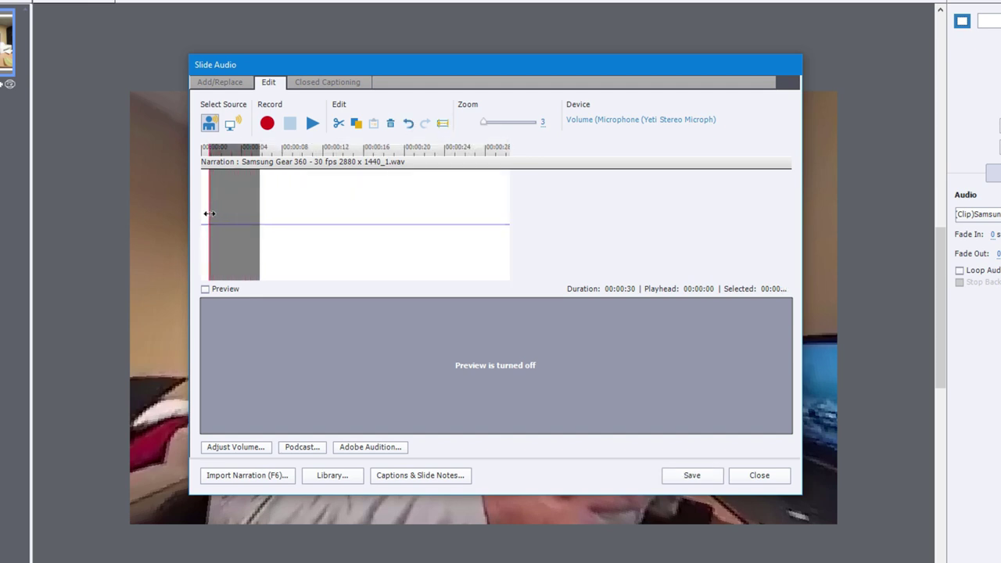
click(442, 125)
click(699, 476)
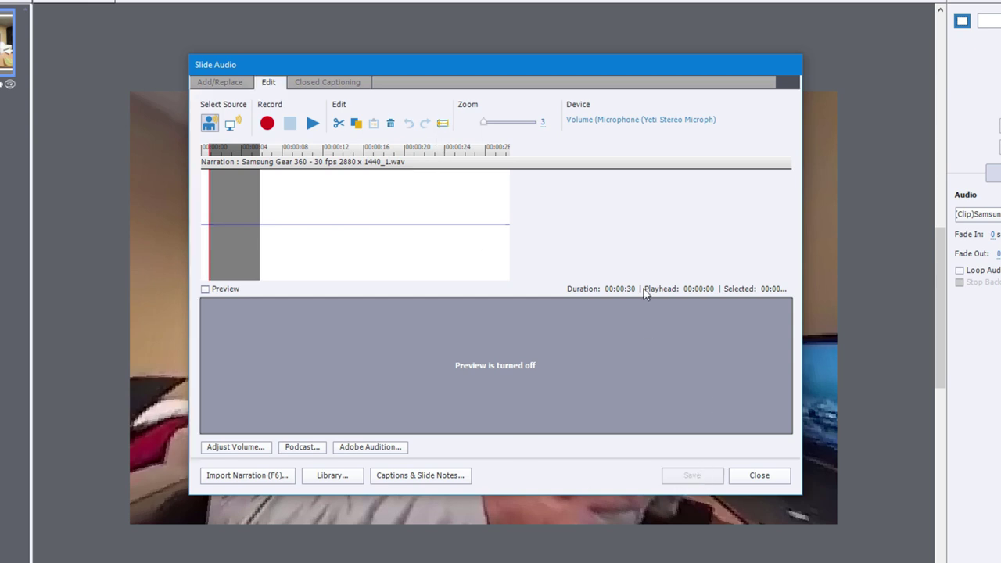
click(760, 475)
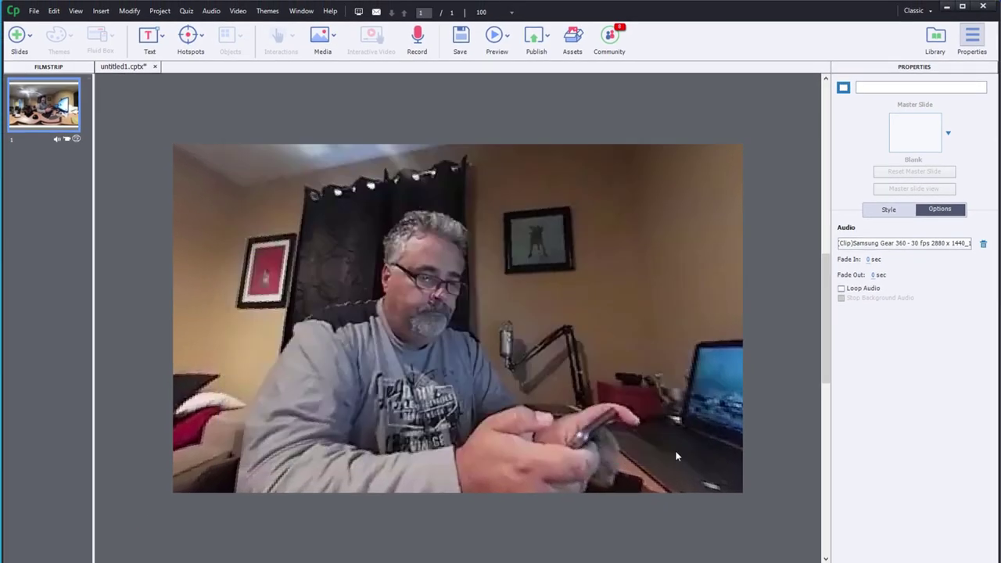
Preview the whole project and play it with the caption bar showing across the top
click(504, 40)
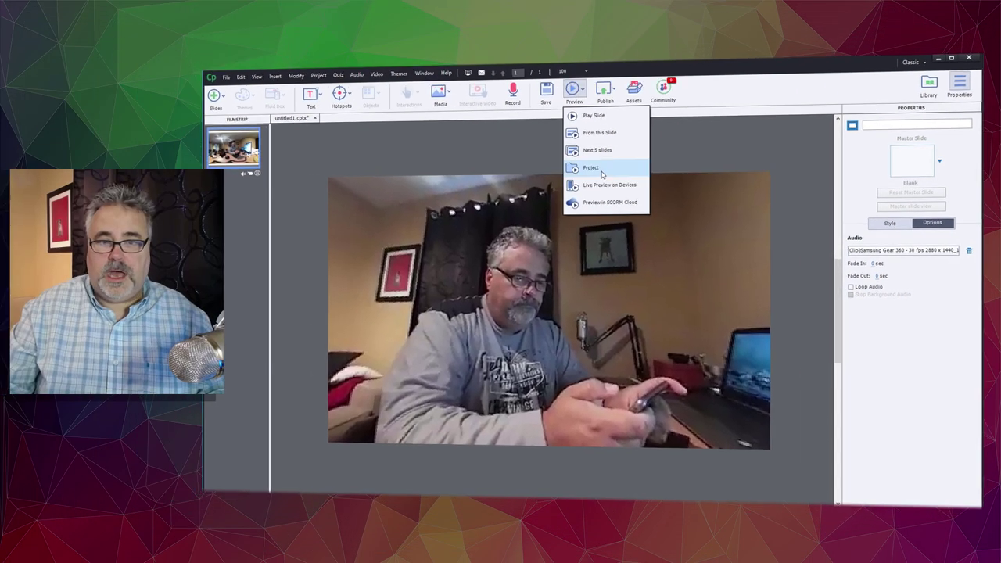
click(517, 136)
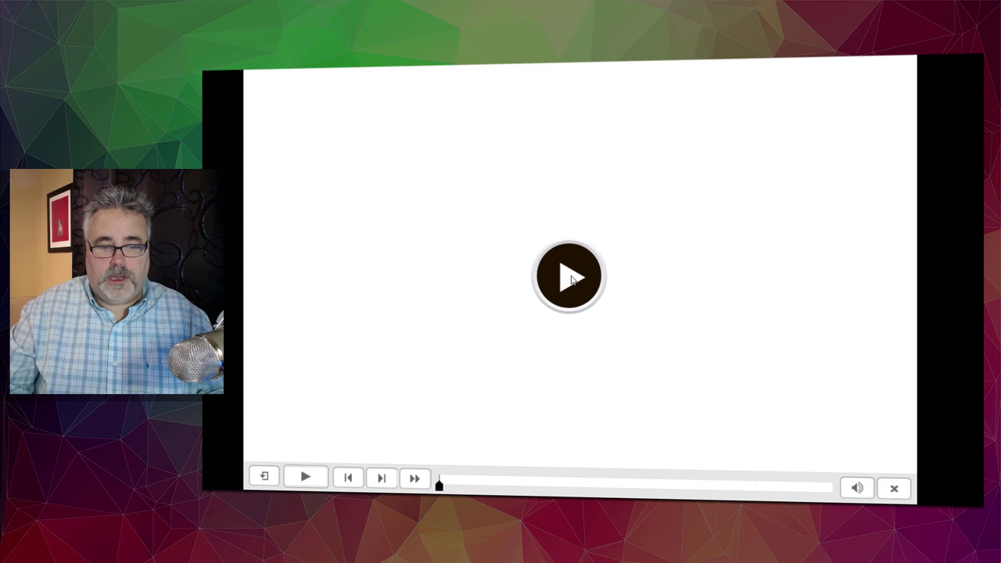
click(571, 279)
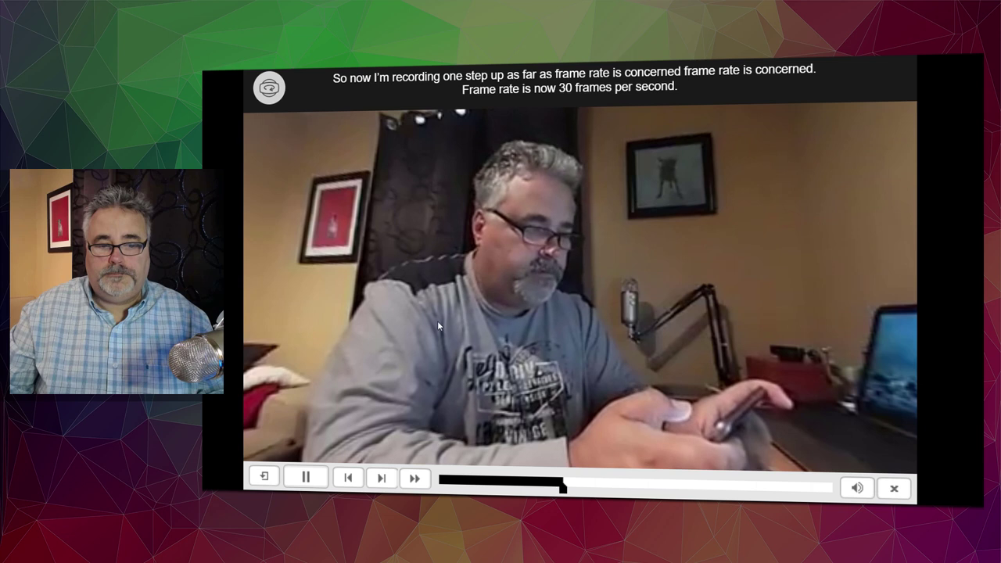
Pause the preview while the top caption about 30 frames per second is displayed
click(306, 477)
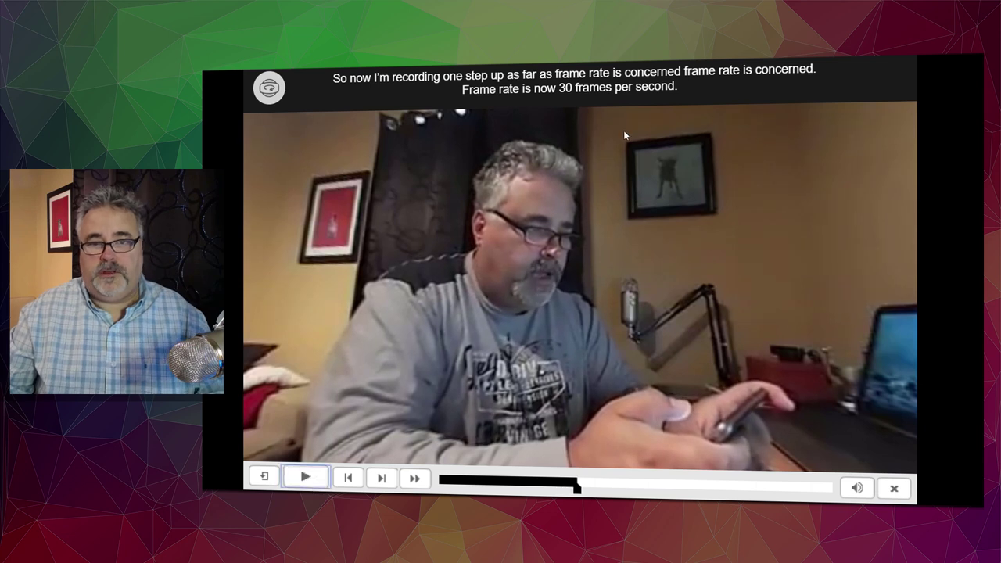